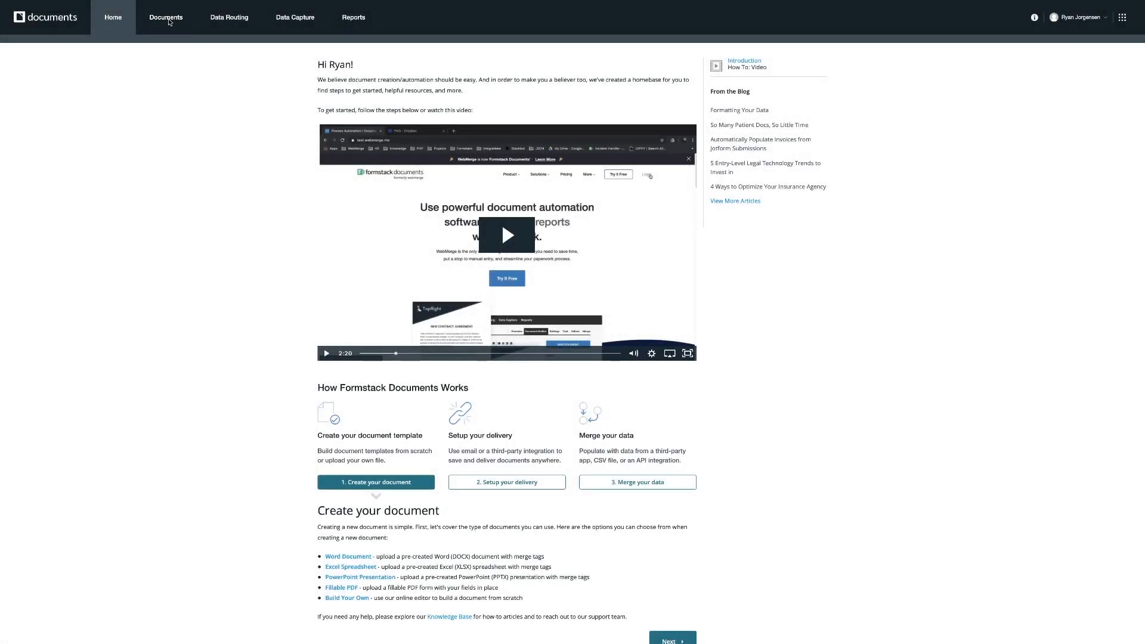
Open the documents list and try the All, Active and status filters of the document search.
left_click(168, 20)
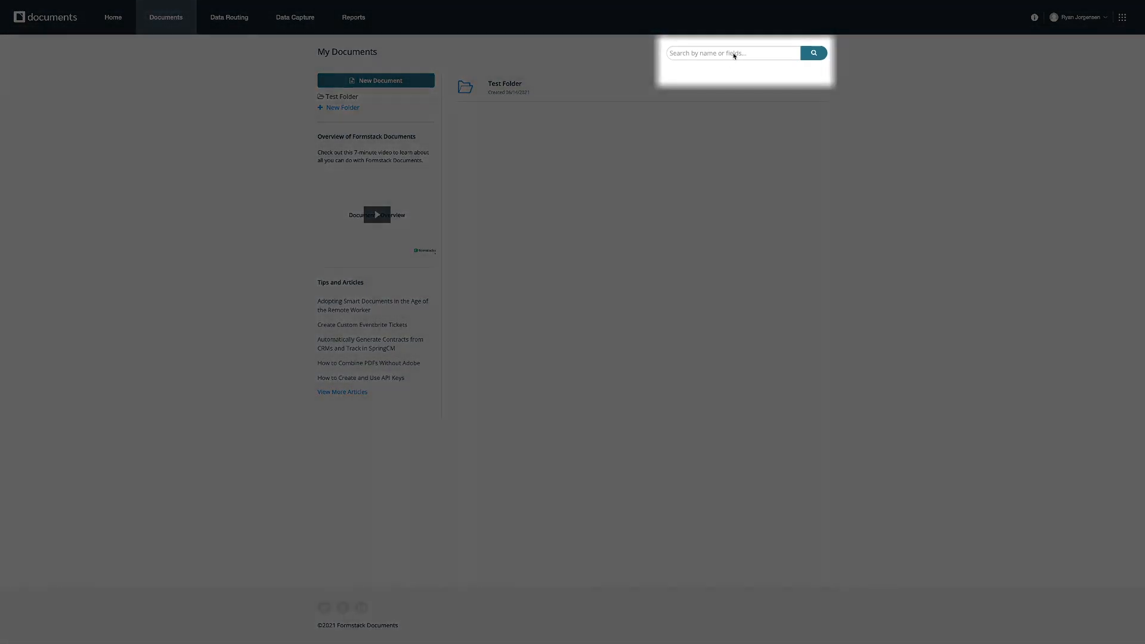
left_click(734, 53)
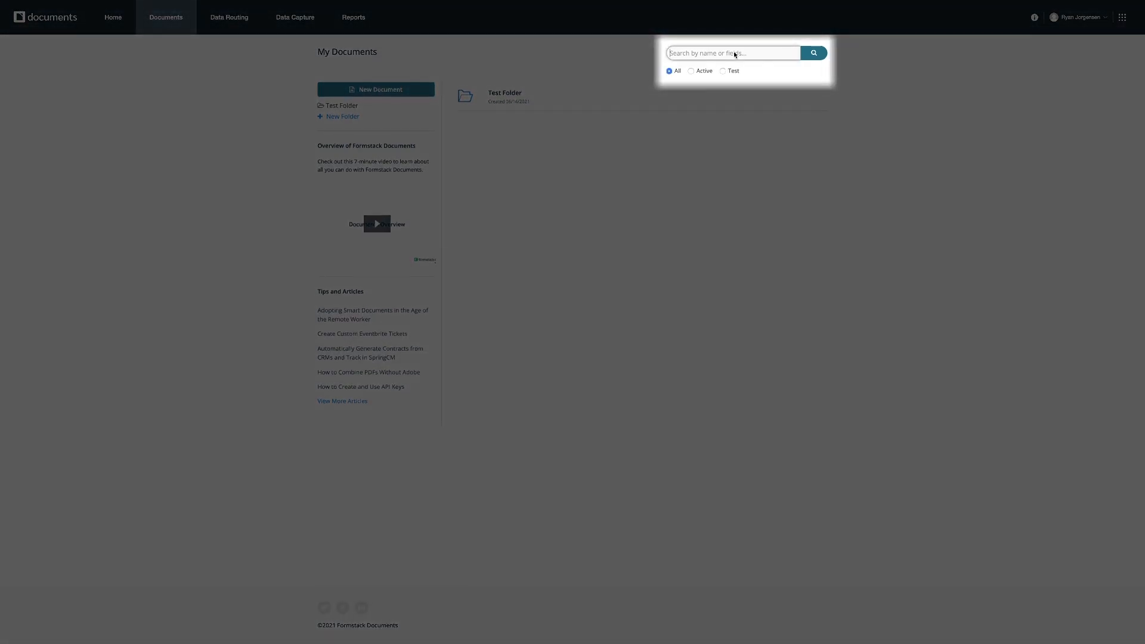
left_click(691, 70)
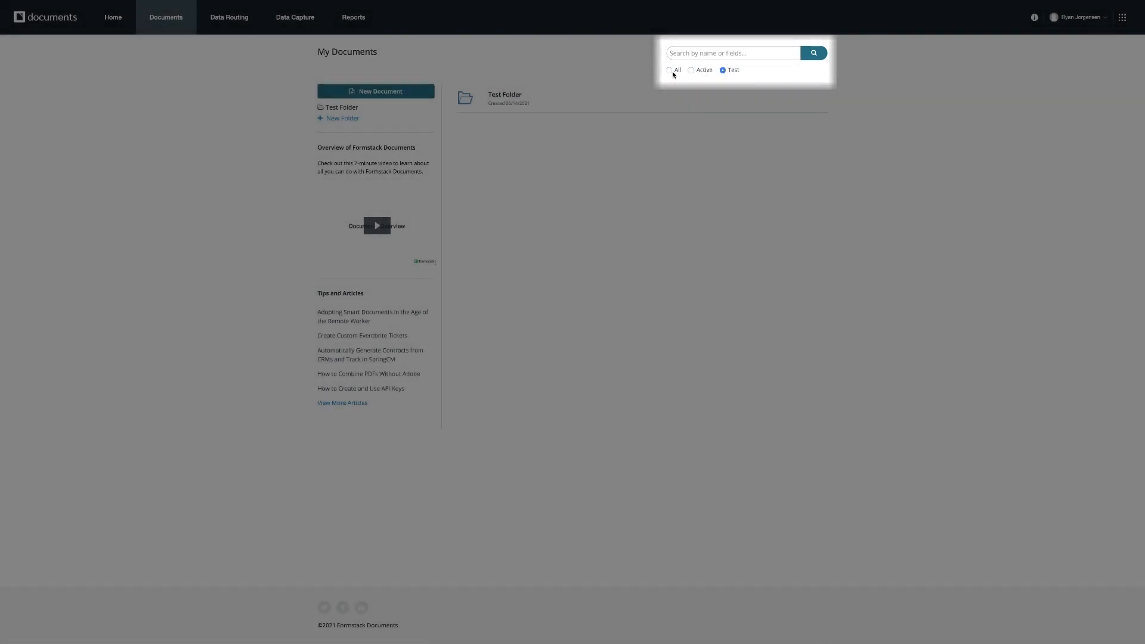
left_click(669, 71)
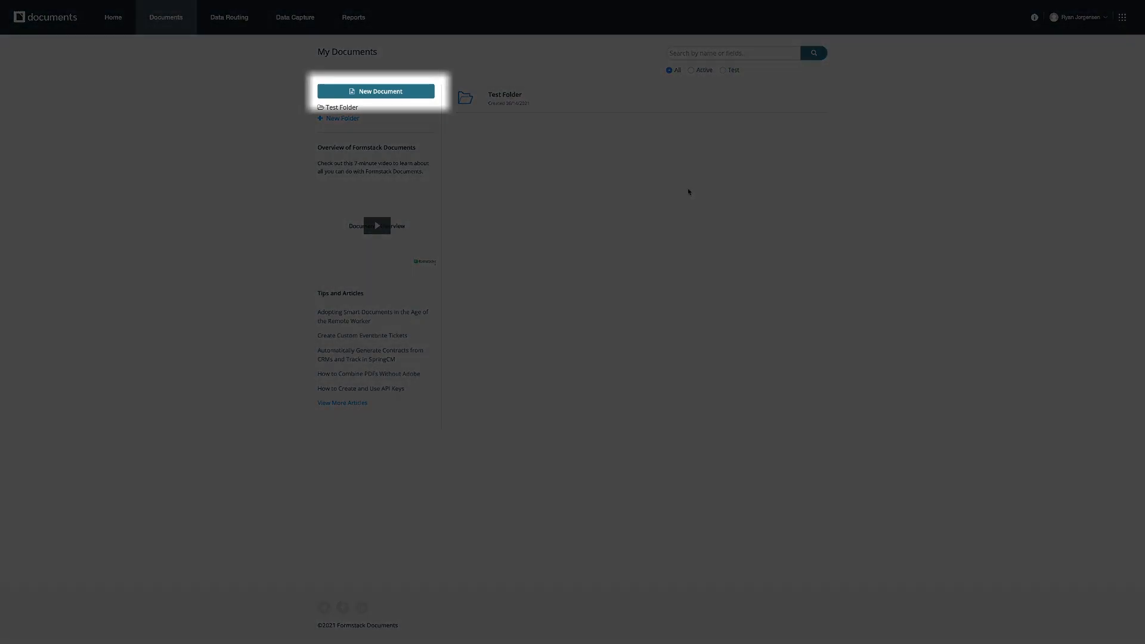
Start a new document and name it New Hire.
left_click(396, 93)
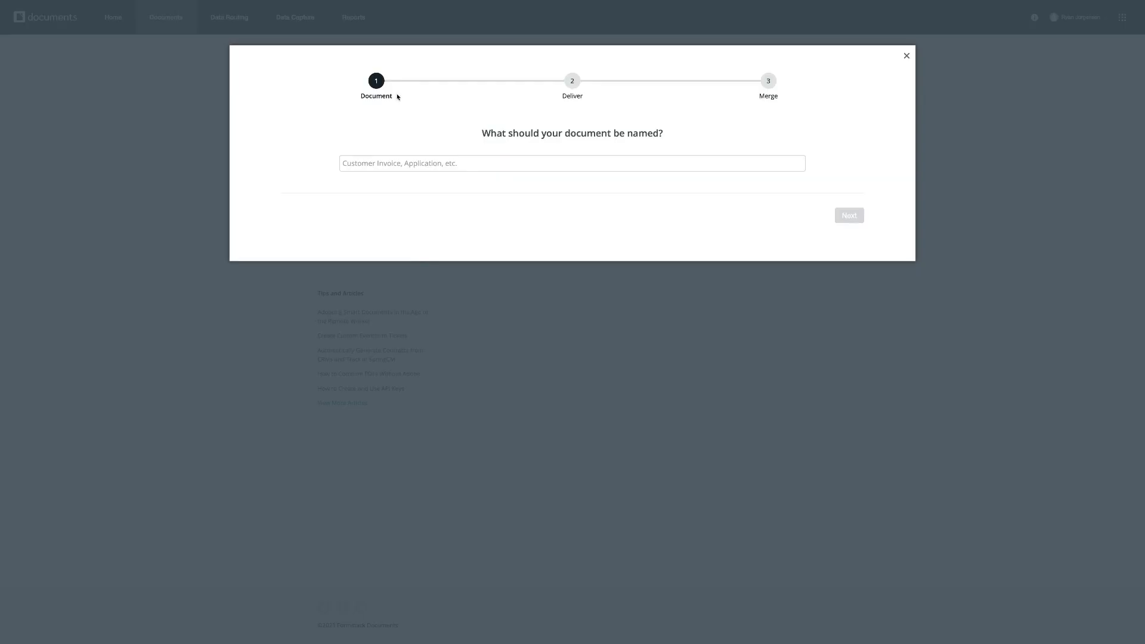
left_click(478, 165)
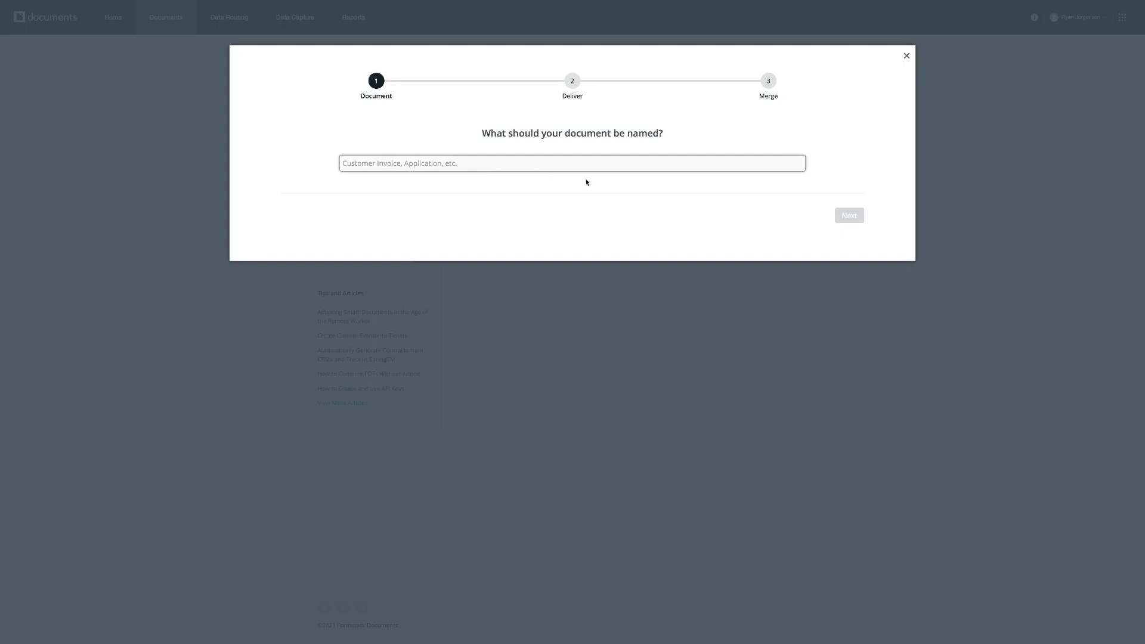
type("New Hire")
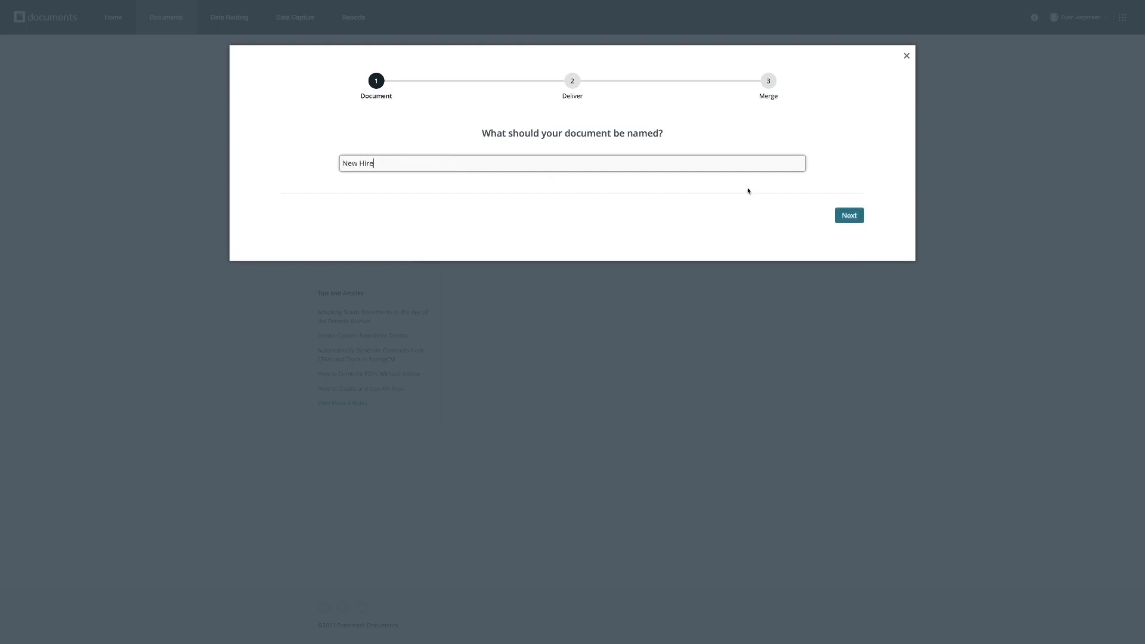
left_click(843, 218)
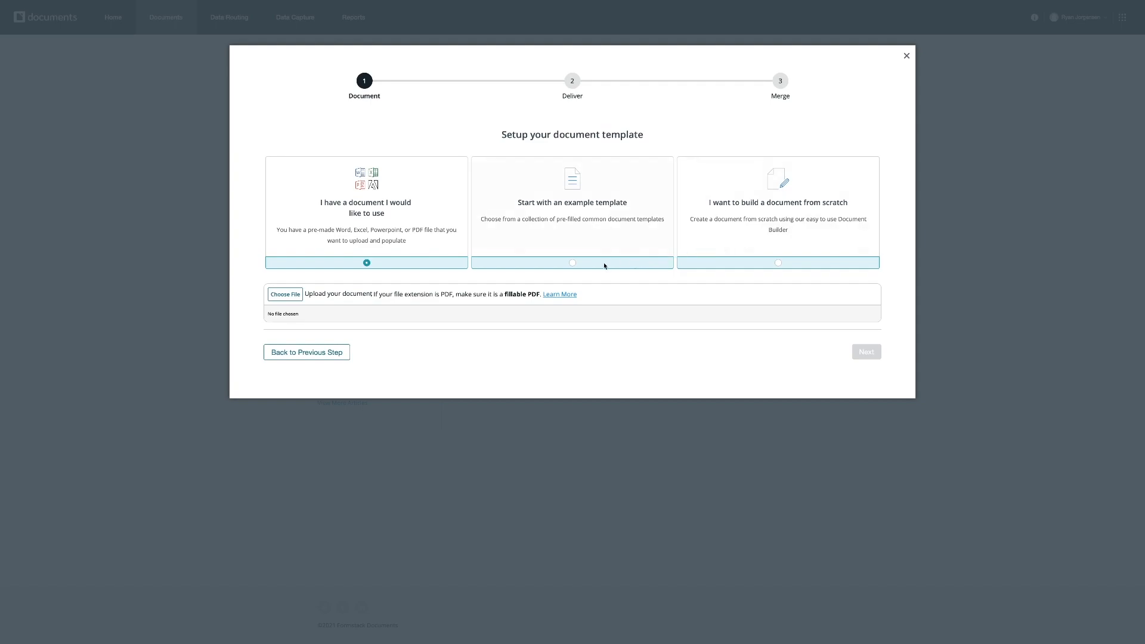
Choose to build the document from scratch and finish the remaining delivery and merge setup steps with default options.
left_click(572, 265)
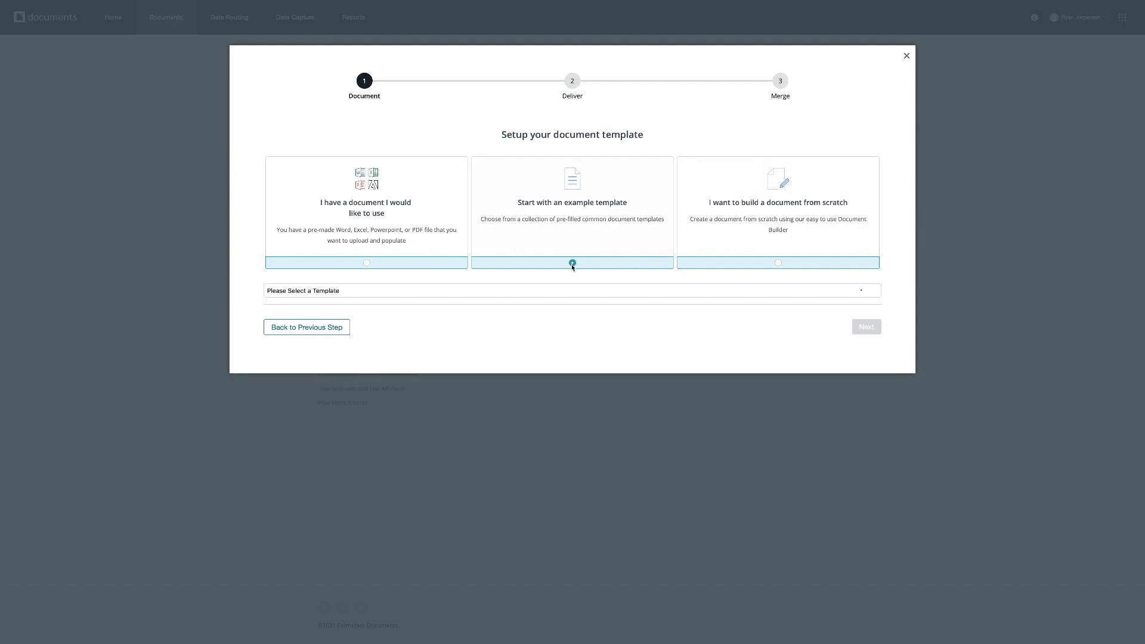
left_click(777, 262)
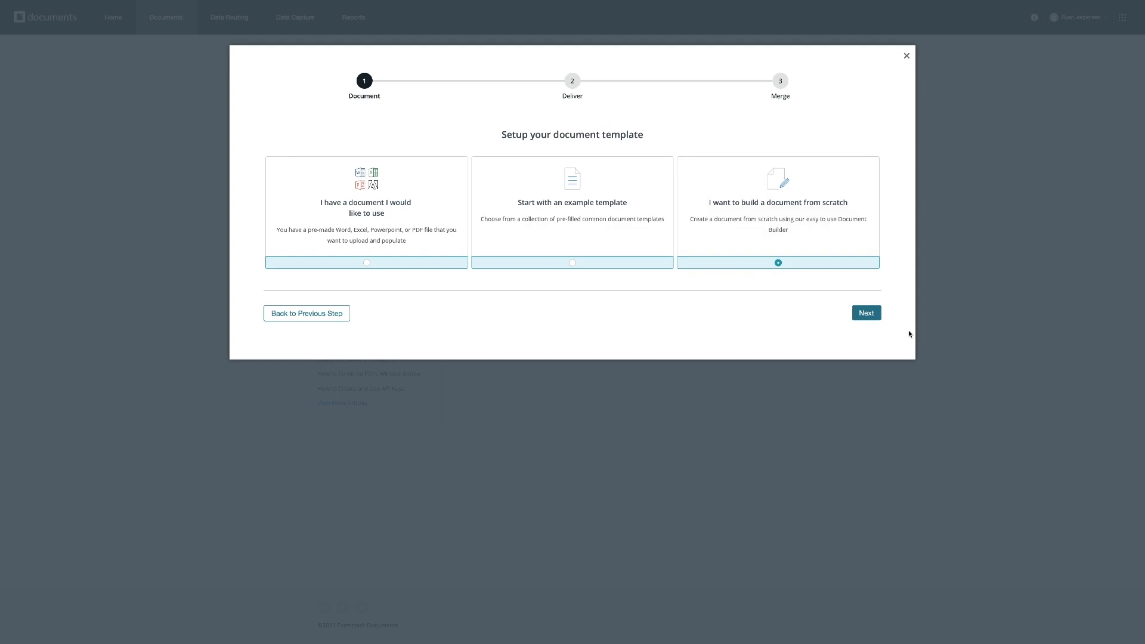
left_click(867, 313)
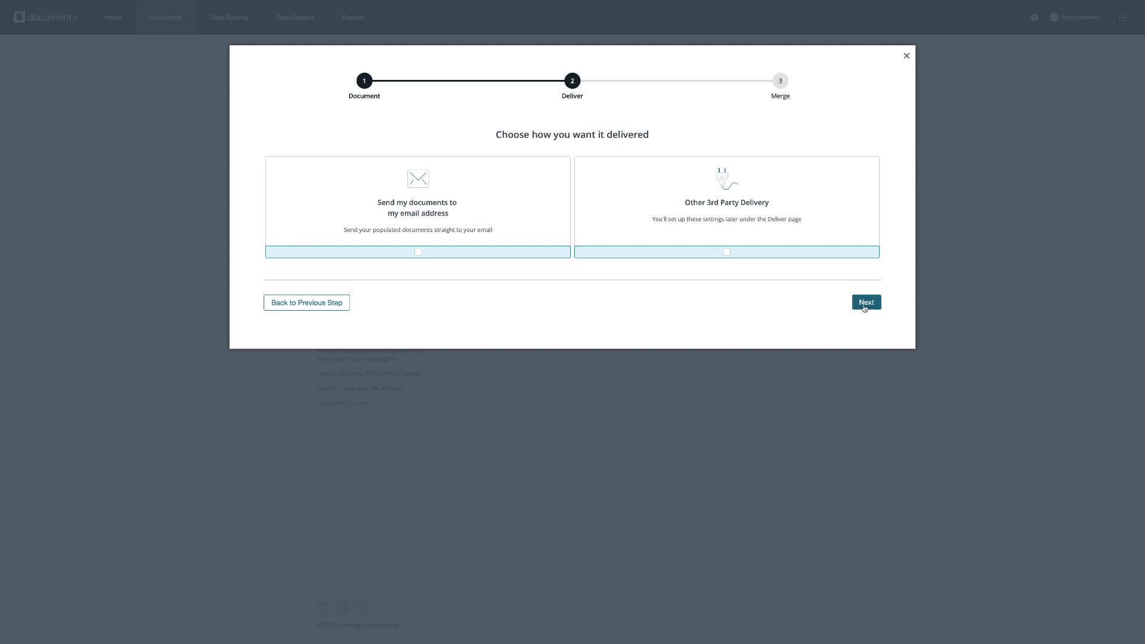
left_click(865, 308)
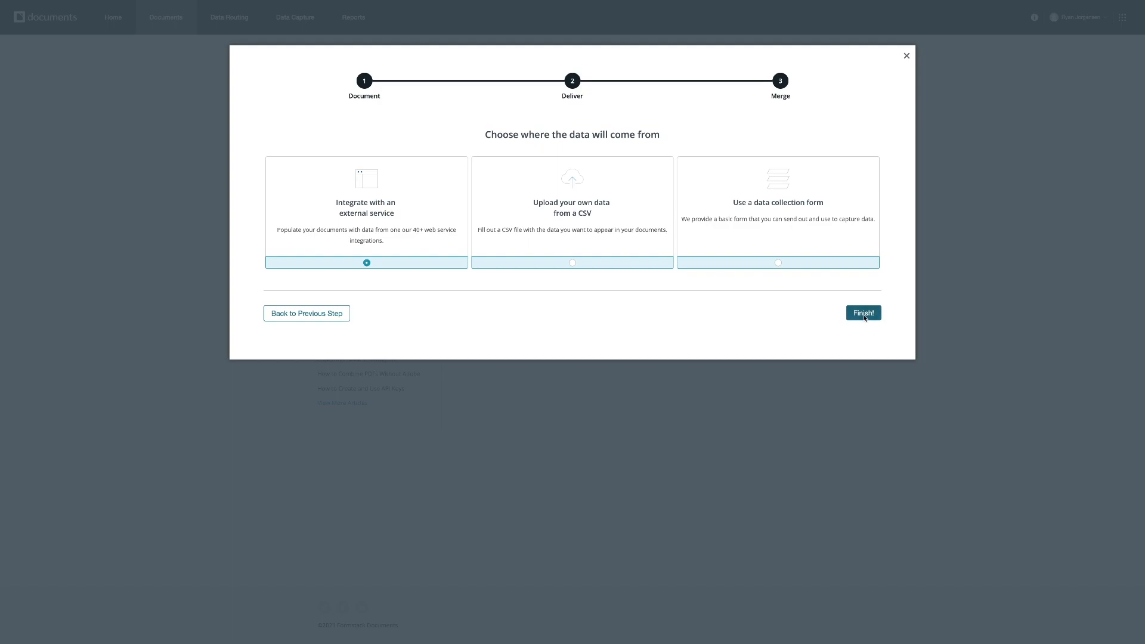
left_click(863, 314)
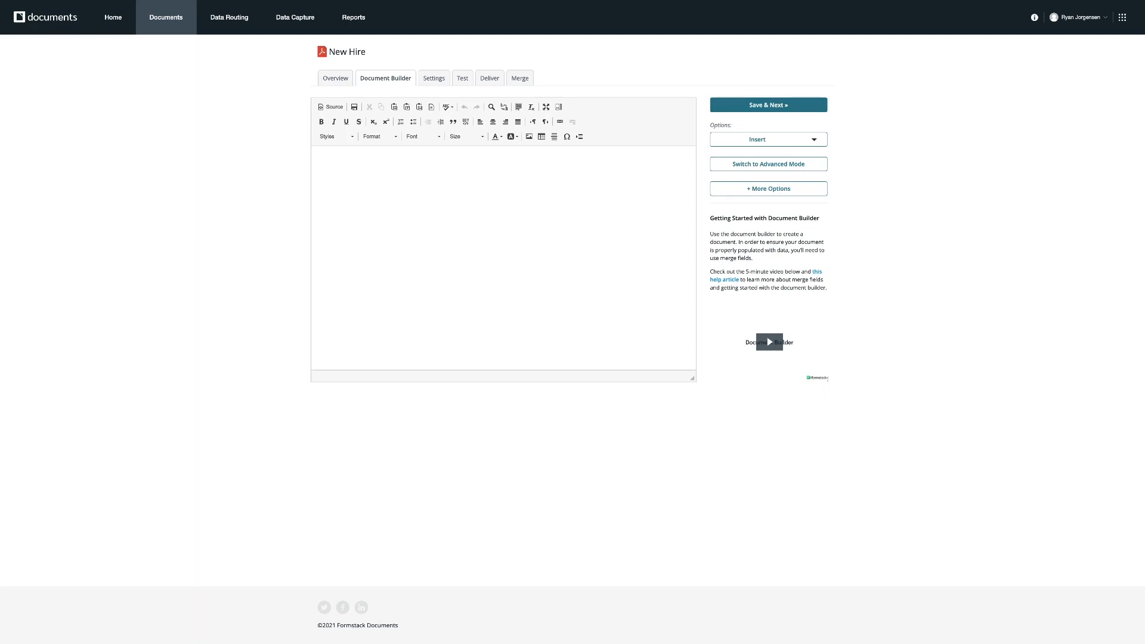
Write the heading New Hire Form and labels Full Name, Address, Email, Phone Number, Position Applied for and Reference.
left_click(366, 185)
type("New Hire Form")
key("Return")
type("First Na")
key("BackSpace")
key("BackSpace")
key("BackSpace")
key("BackSpace")
key("BackSpace")
key("BackSpace")
key("BackSpace")
type("ull Name: ")
type("Address:")
key("Return")
type("Email: Phone Number: Position ")
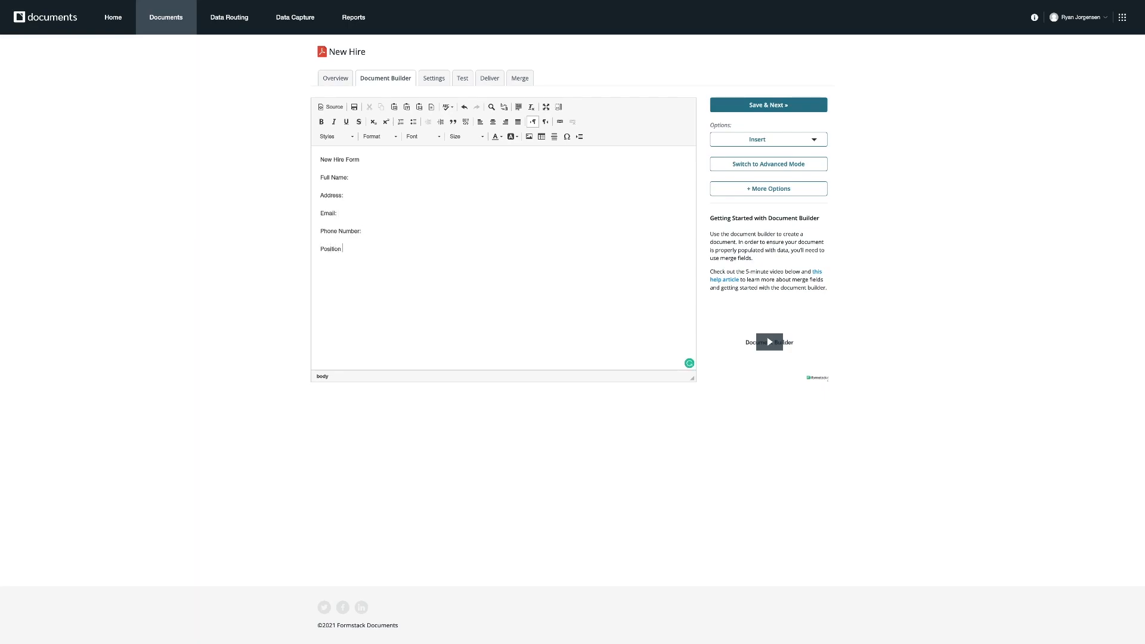
type("Applied for:")
key("Return")
type("Reference:")
Add the merge field {$name} after the Full Name label by typing it directly.
left_click(362, 178)
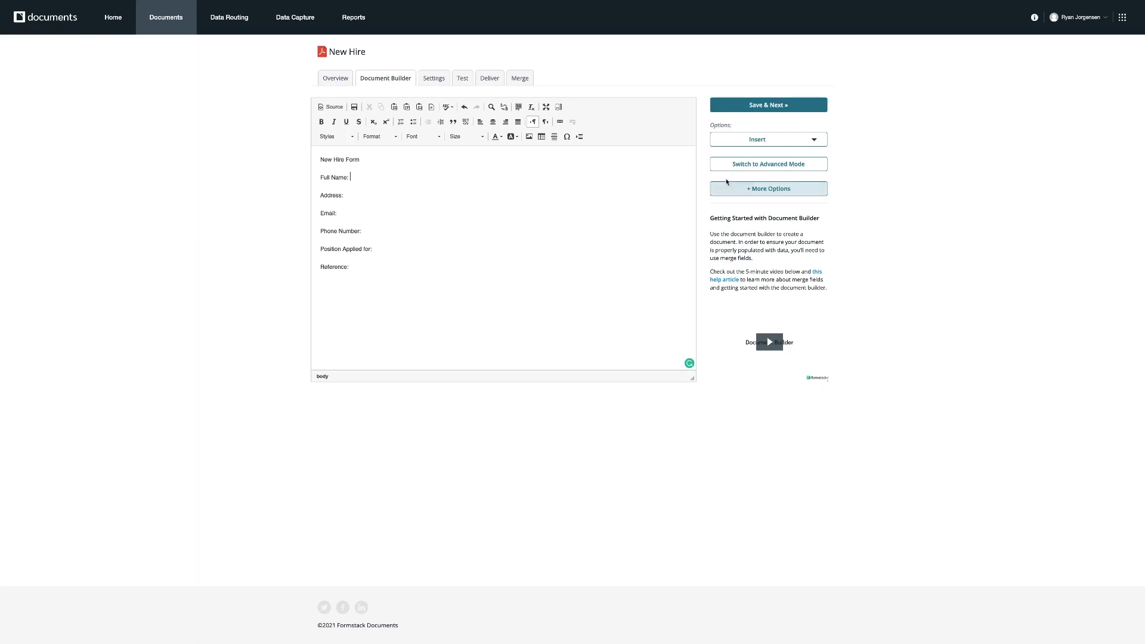
left_click(789, 138)
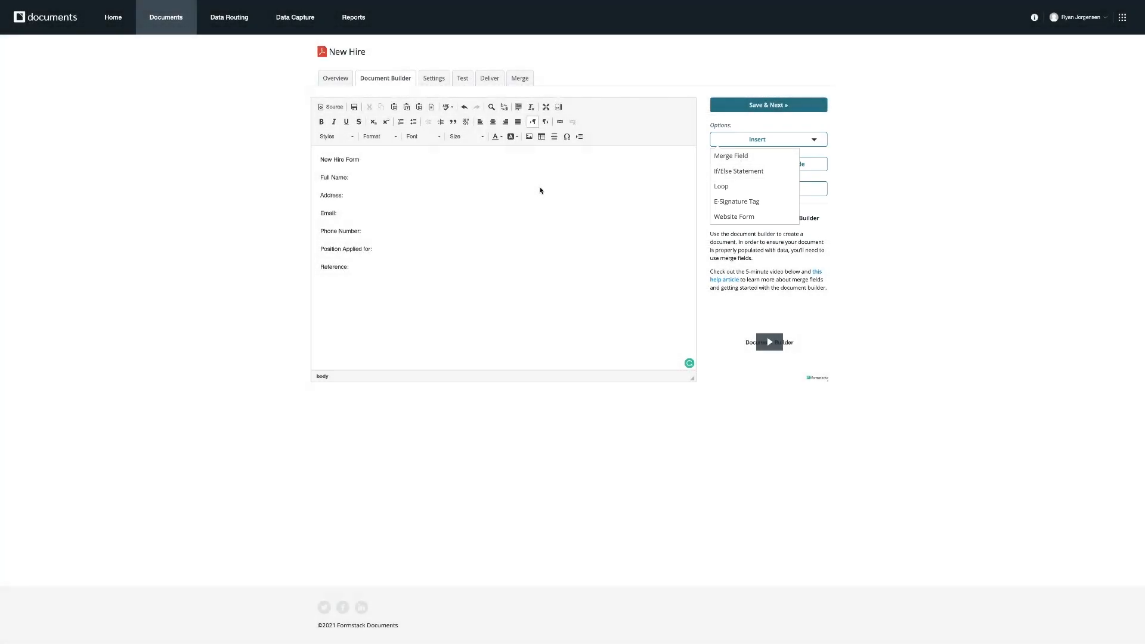
left_click(505, 183)
left_click(732, 144)
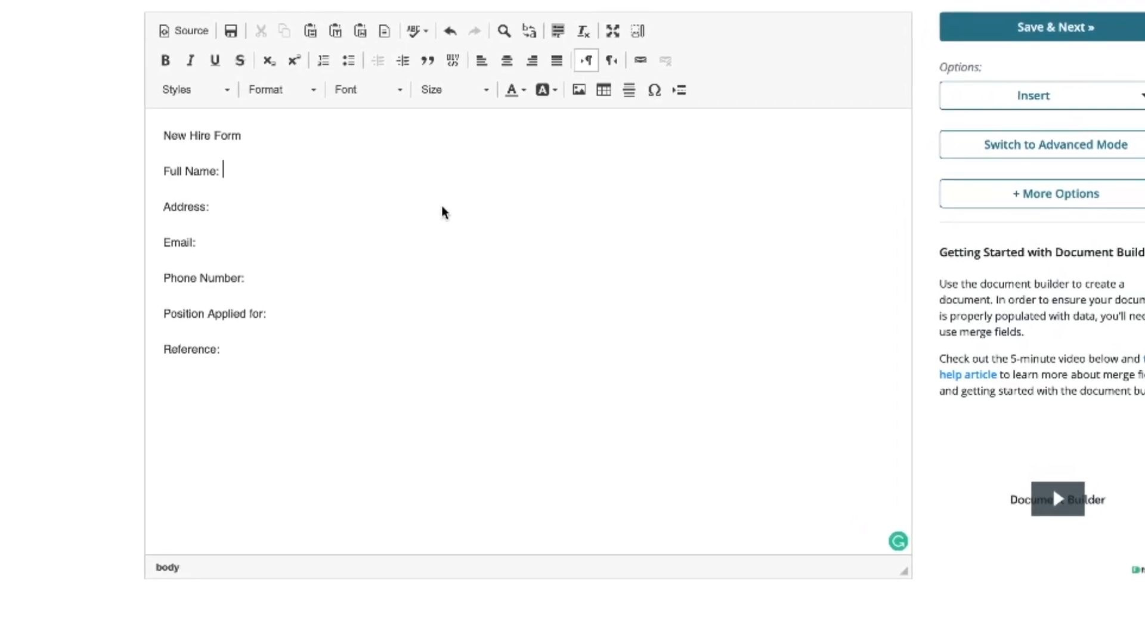
type("{")
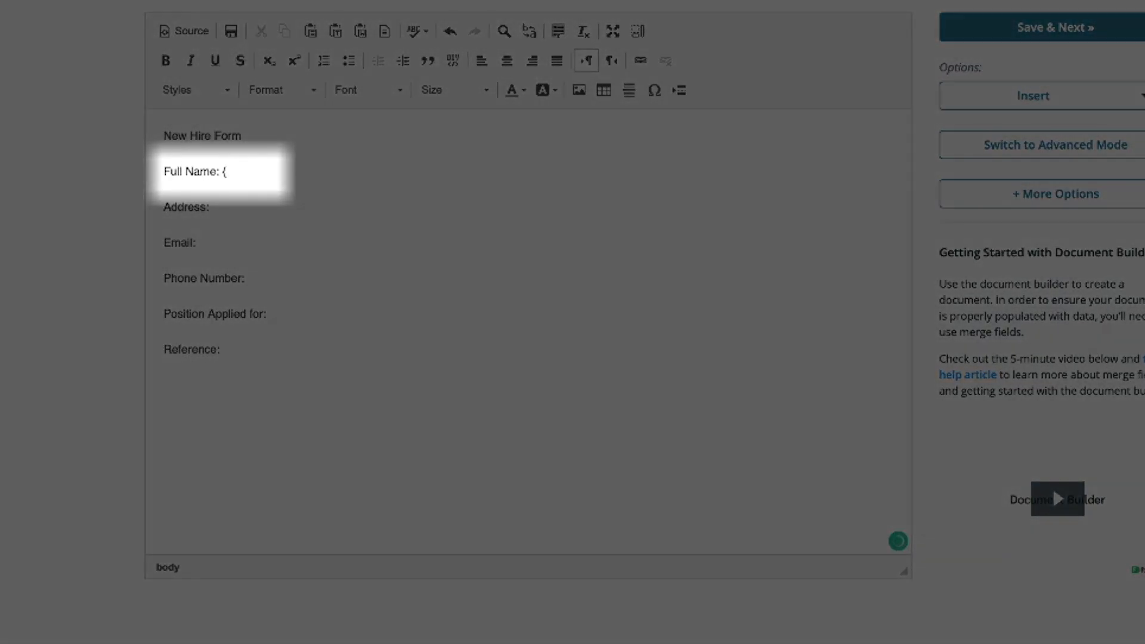
type("$}")
key("Left")
key("Left")
key("Right")
type("name")
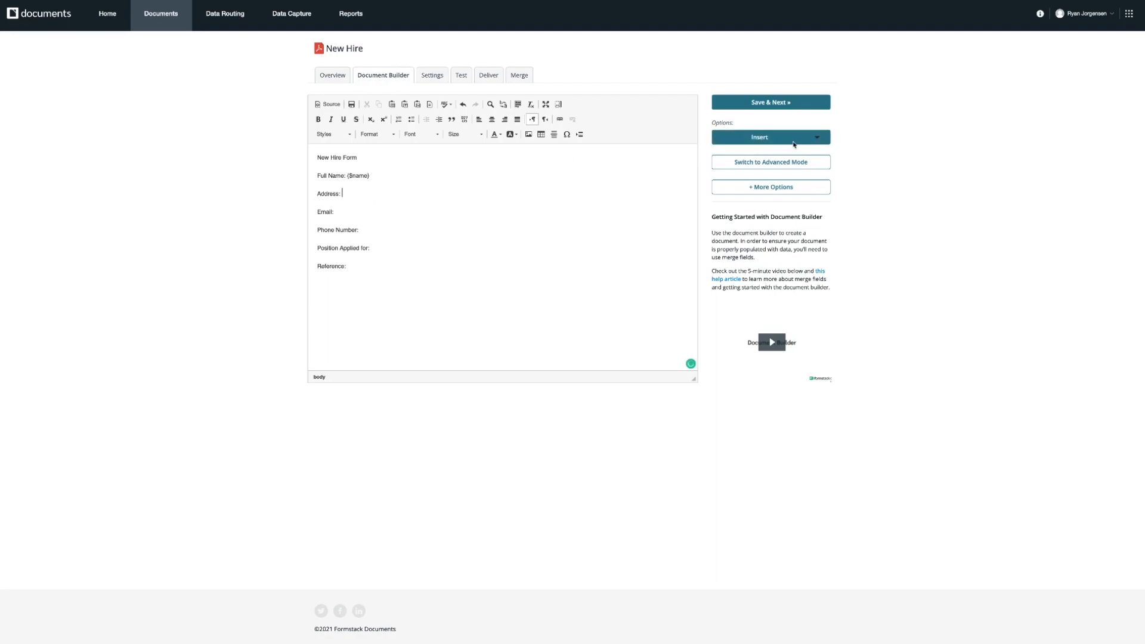
Insert a merge field named Address after the Address label.
left_click(815, 139)
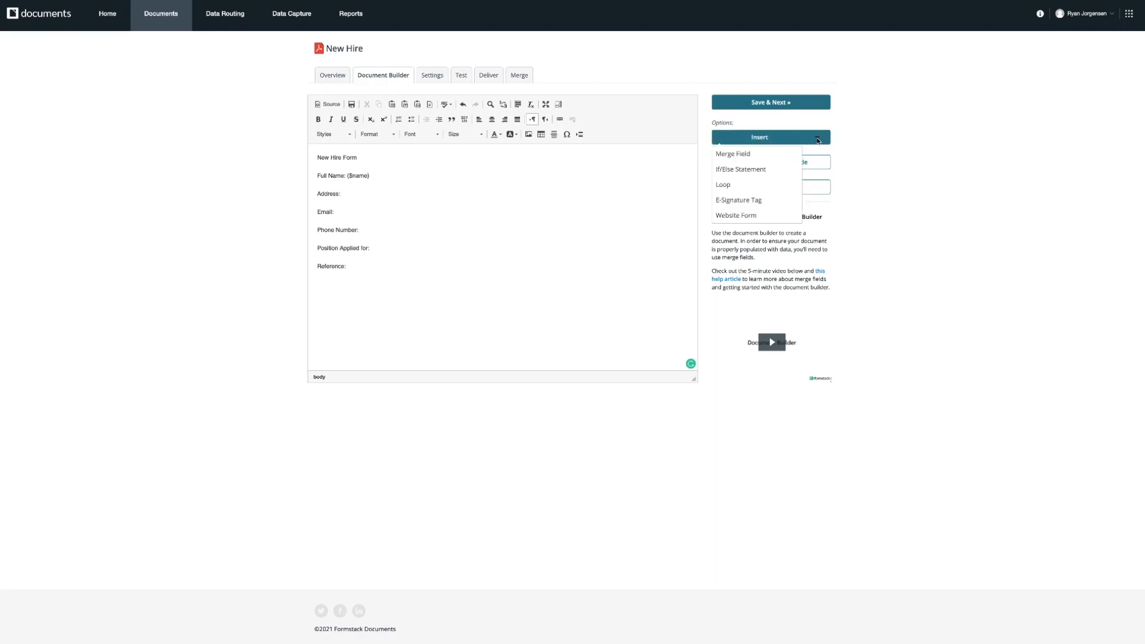
left_click(768, 156)
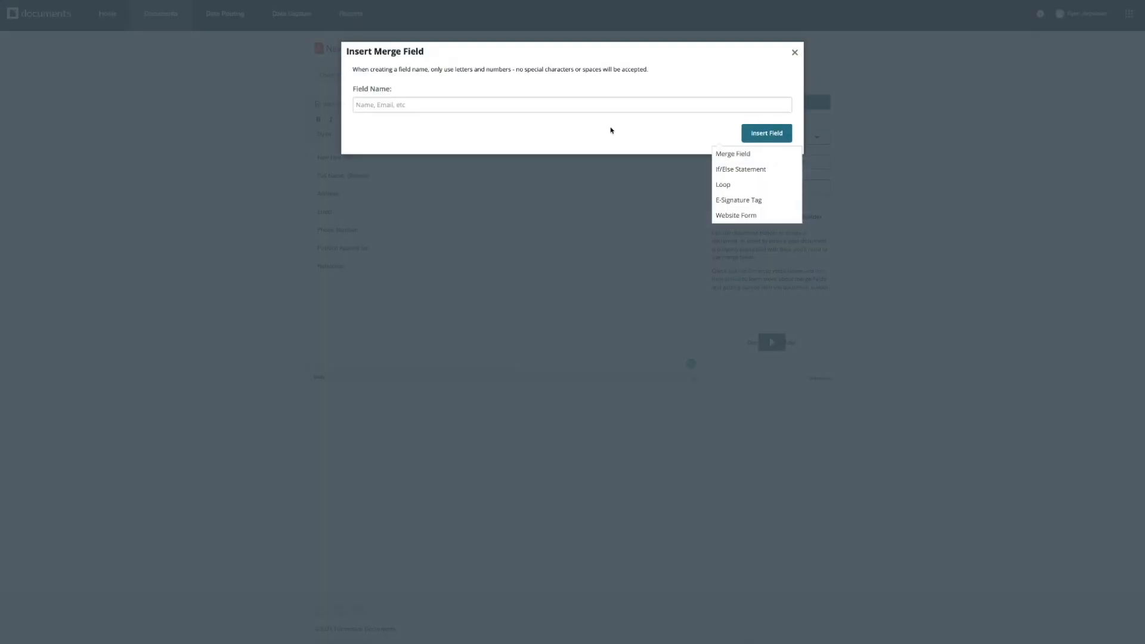
left_click(485, 109)
type("Address")
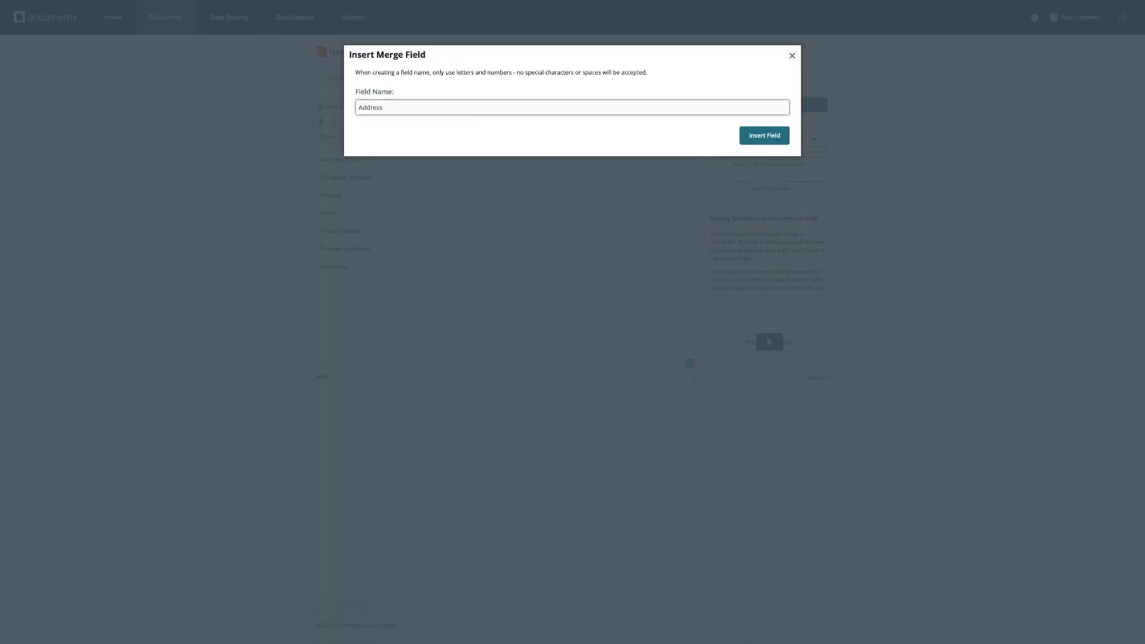
left_click(764, 135)
Insert a merge field named Email after the Email label.
left_click(815, 139)
left_click(725, 156)
left_click(602, 110)
type("Email")
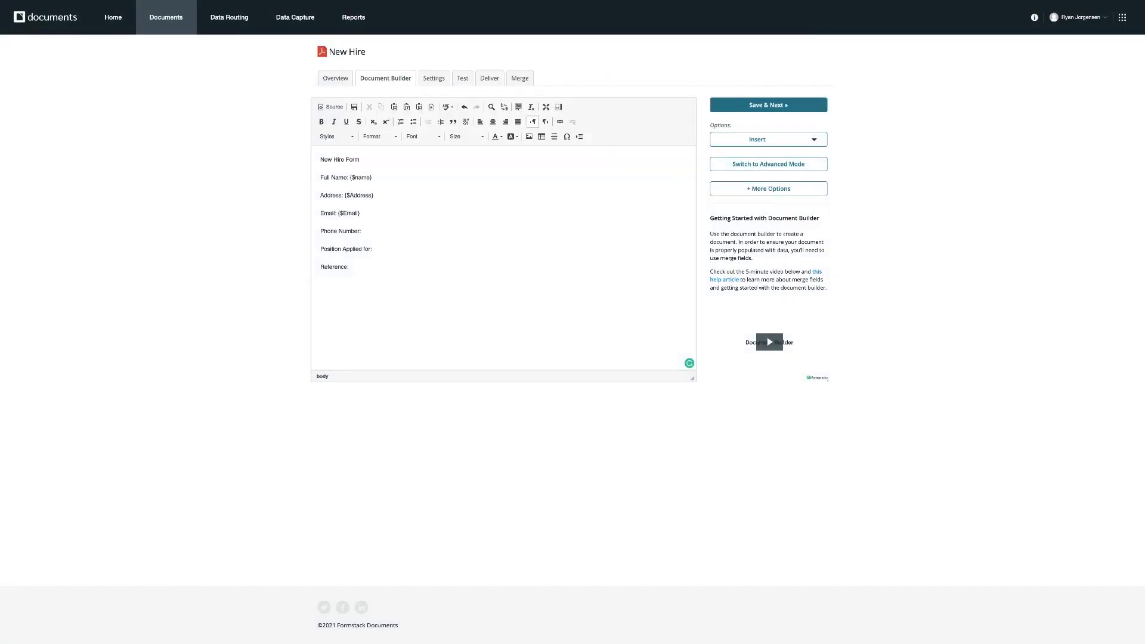
Insert a merge field named PhoneNumber after the Phone Number label.
left_click(362, 231)
left_click(768, 139)
left_click(734, 155)
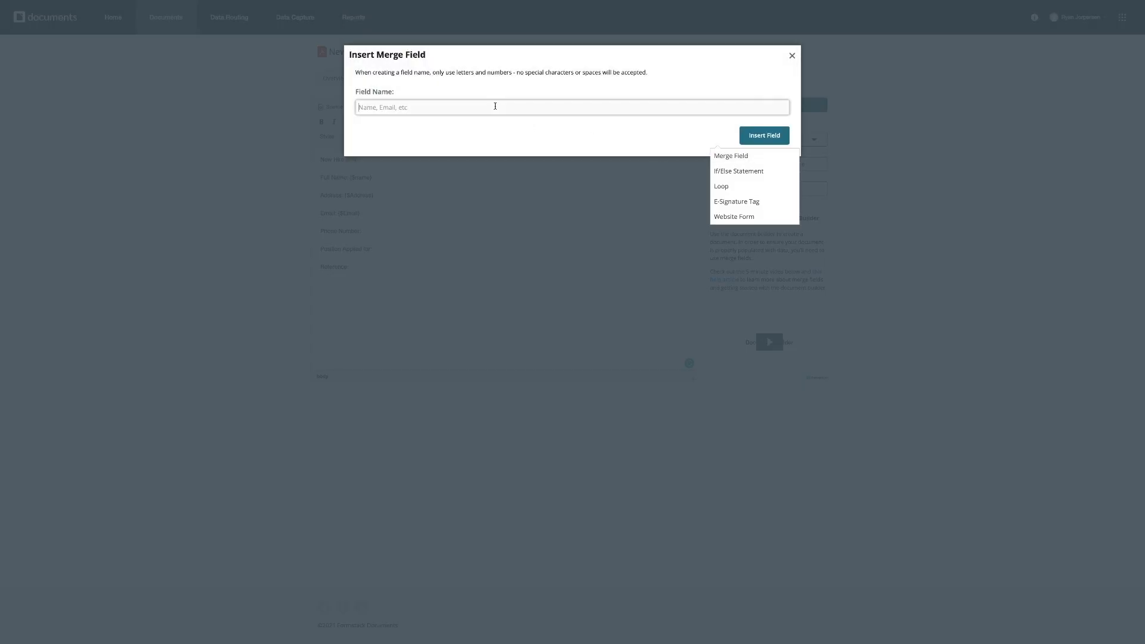
left_click(493, 108)
type("PhoneNumber")
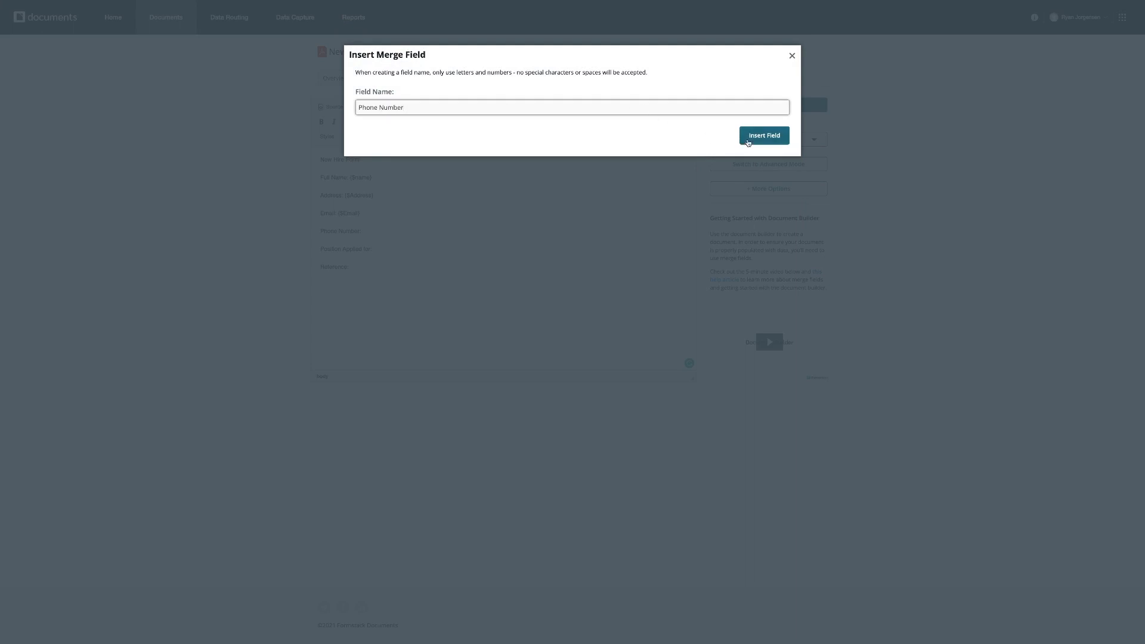
left_click(746, 141)
Insert a merge field named Position after the Position Applied for label.
left_click(382, 251)
left_click(768, 139)
left_click(739, 156)
type("Position")
left_click(764, 135)
Insert a merge field named Reference after the Reference label.
left_click(357, 269)
left_click(769, 139)
left_click(739, 156)
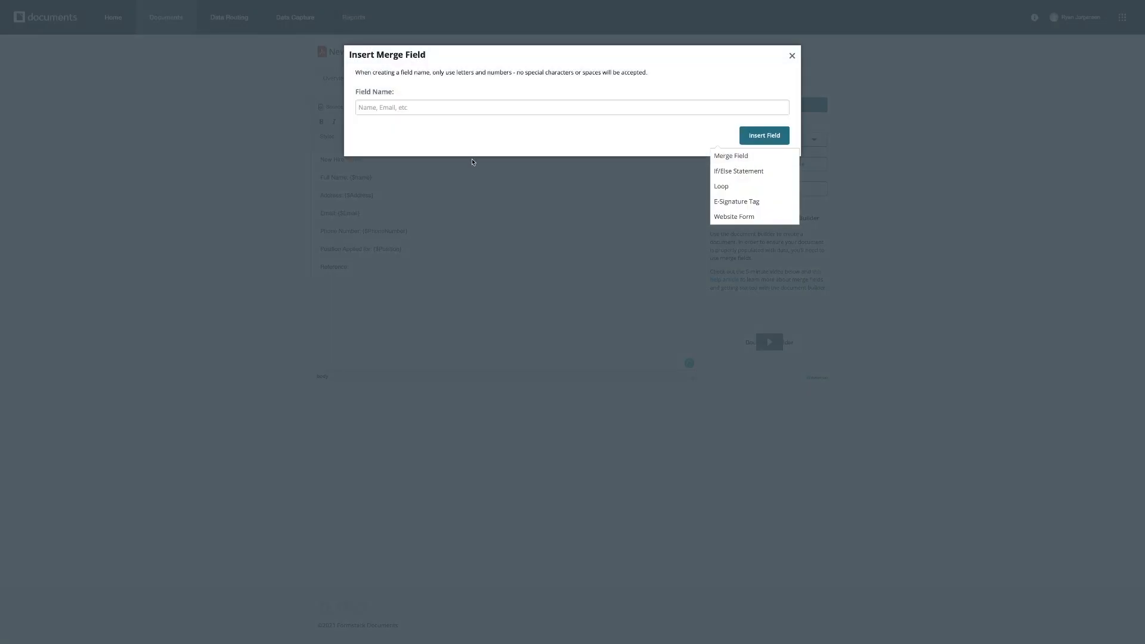
type("Reference")
left_click(764, 136)
Save the document builder content and continue to the settings.
left_click(814, 141)
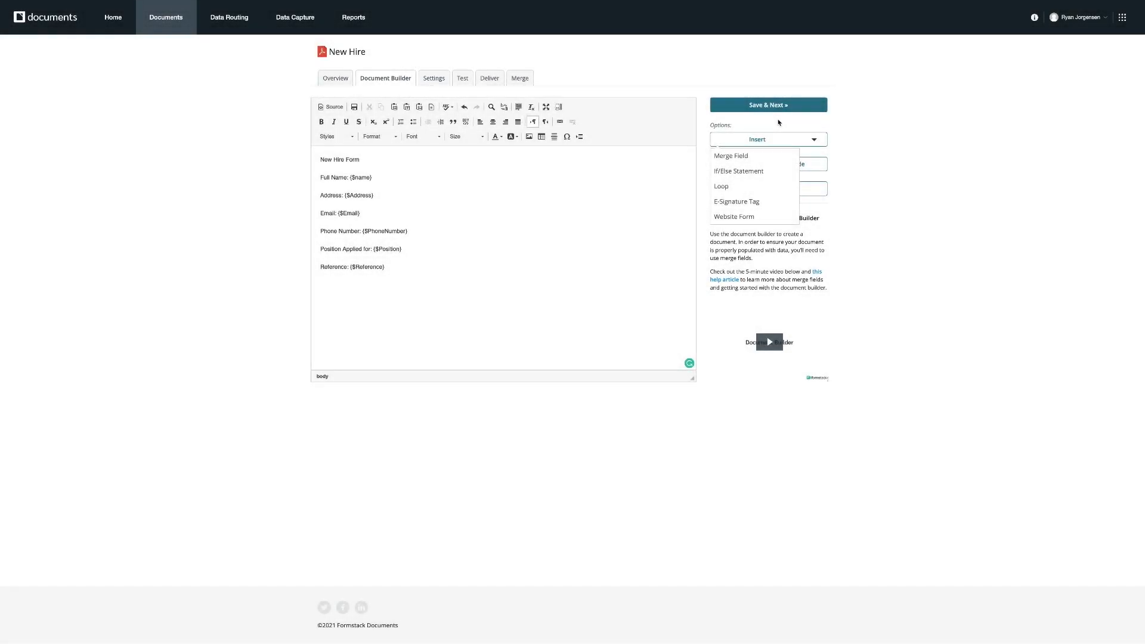
left_click(778, 122)
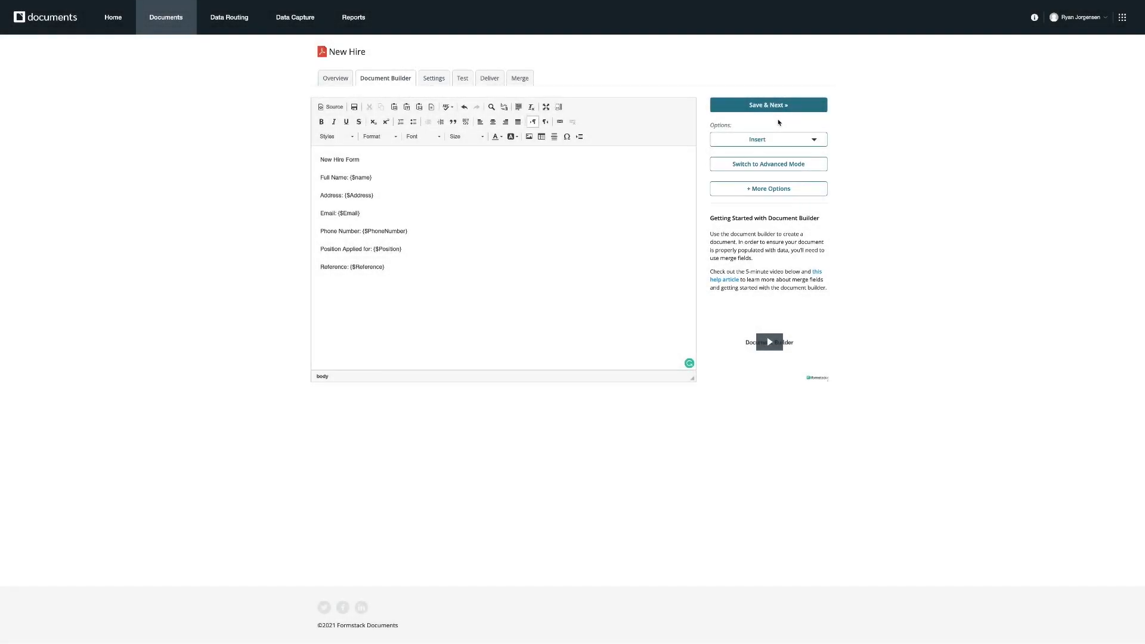
left_click(772, 110)
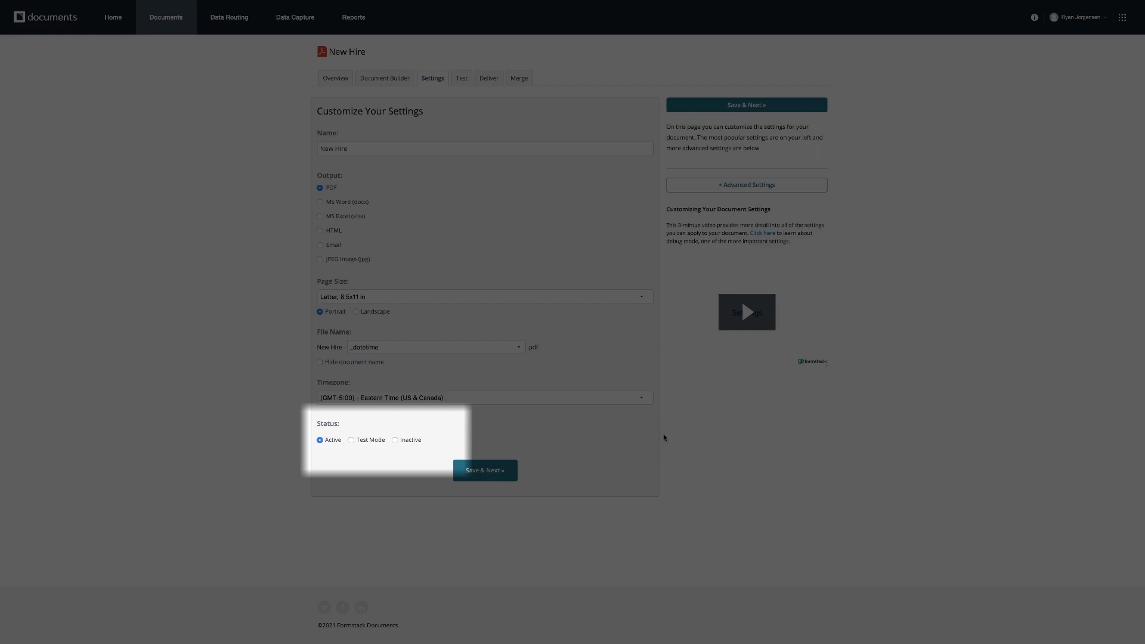
Set the document status to Test Mode and save the settings.
left_click(351, 441)
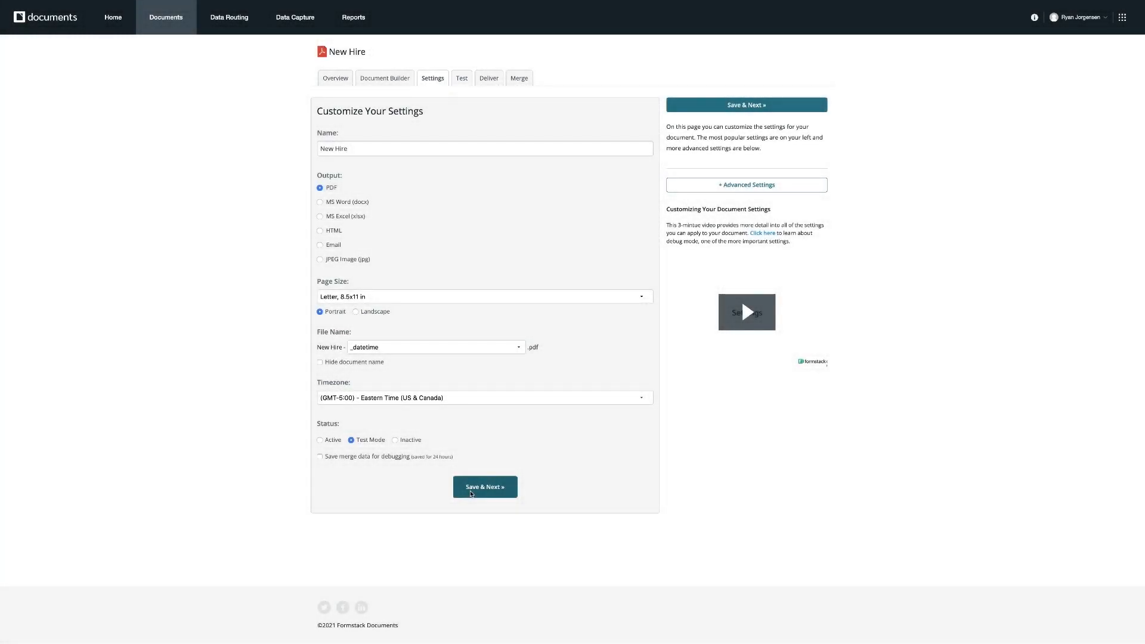
left_click(471, 492)
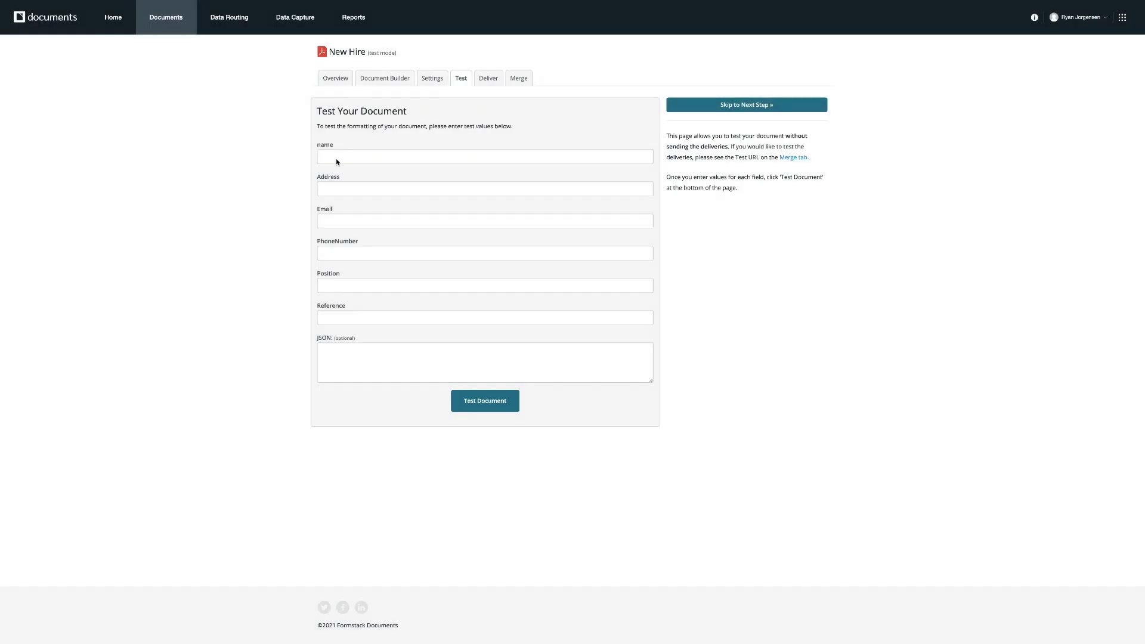
Enter a test value for the name field and run a test of the document.
left_click(336, 162)
type("Ryan")
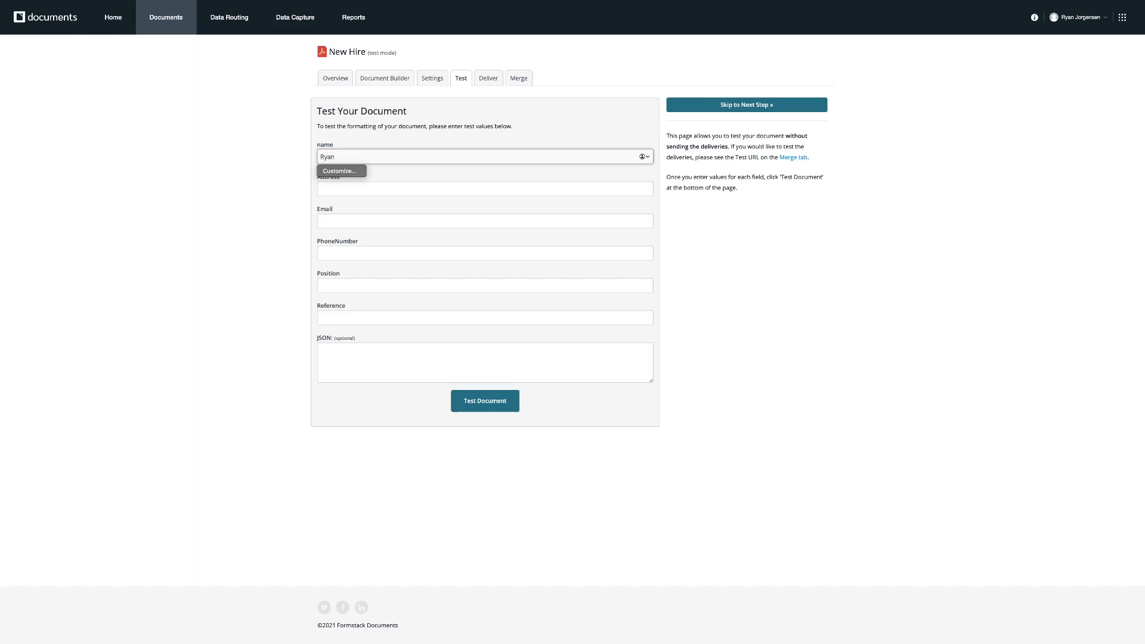
left_click(485, 401)
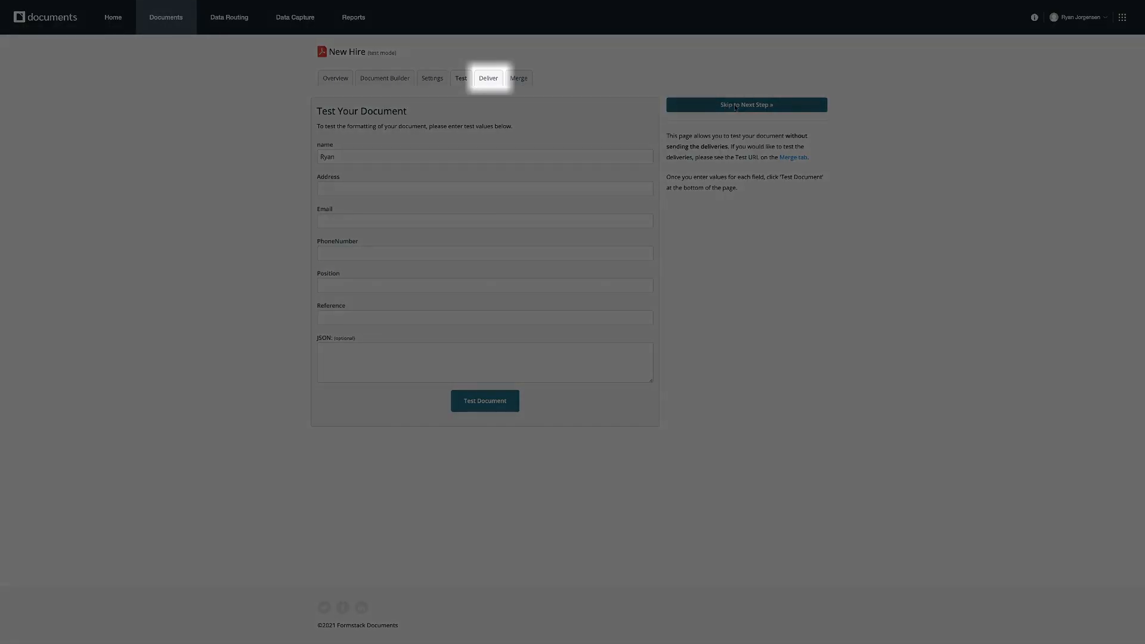
Skip to the delivery page and open the new delivery options.
left_click(736, 106)
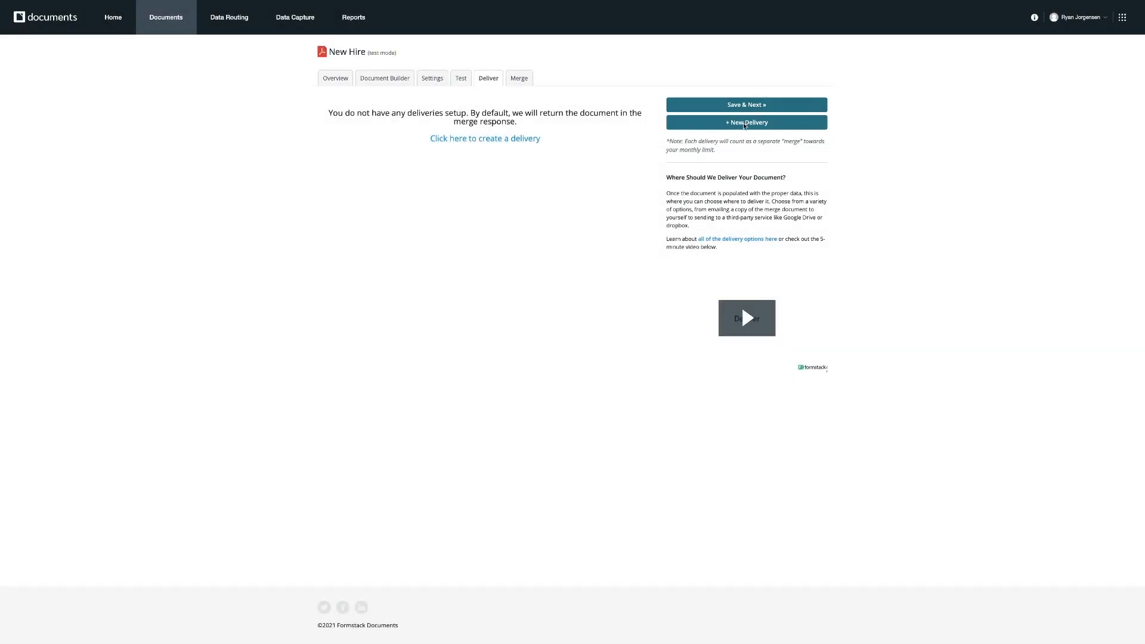
left_click(744, 123)
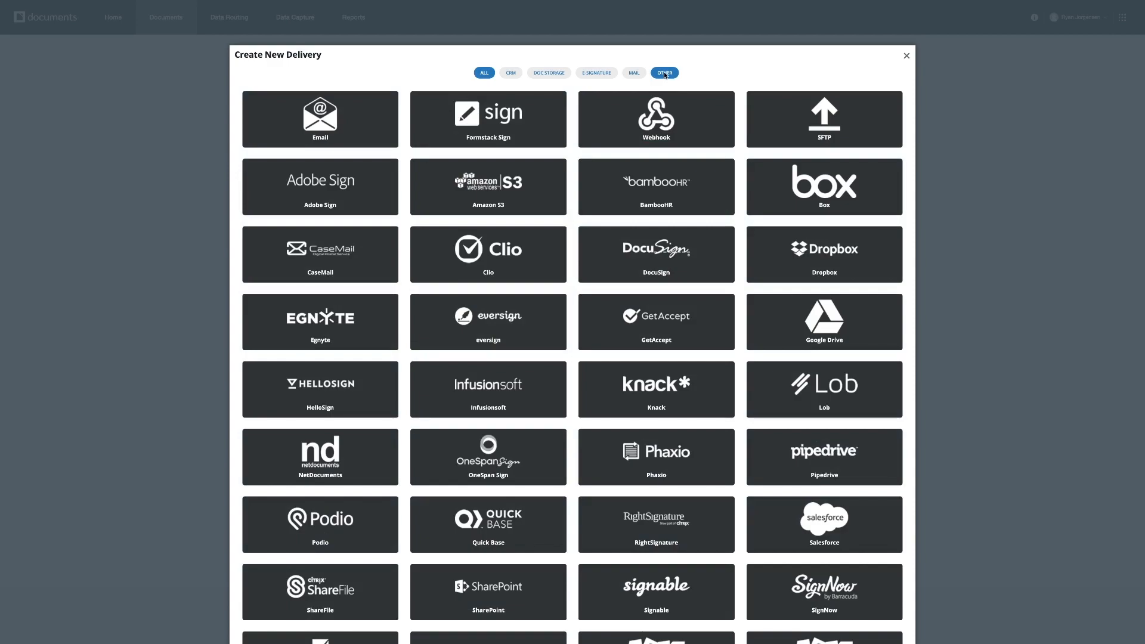
Create an Email delivery that sends to the Email merge field.
left_click(665, 73)
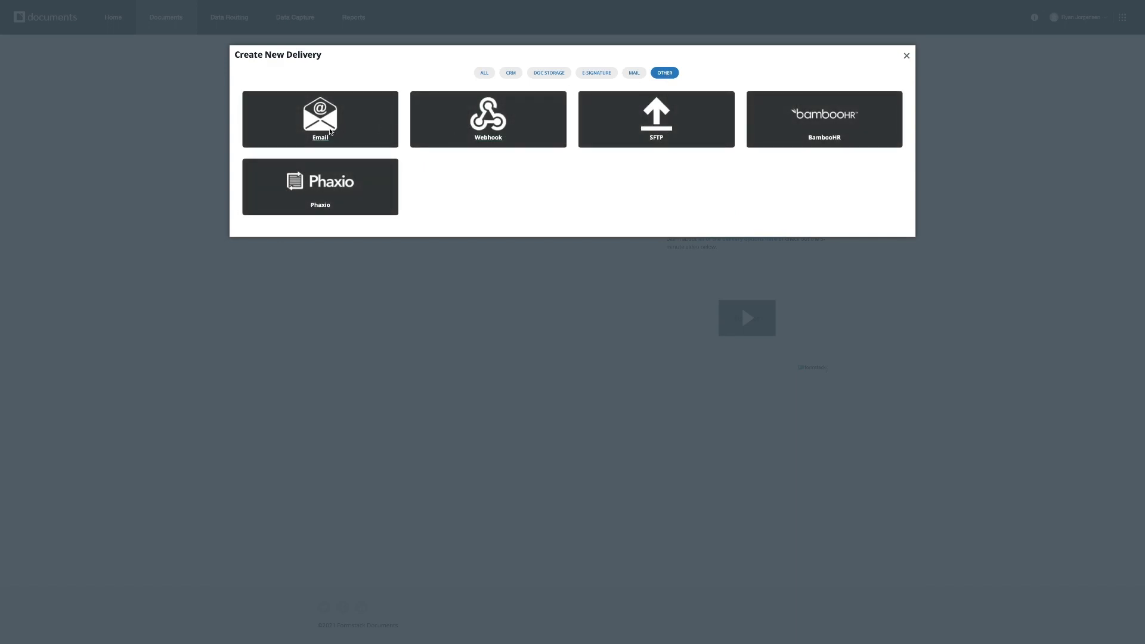
left_click(330, 131)
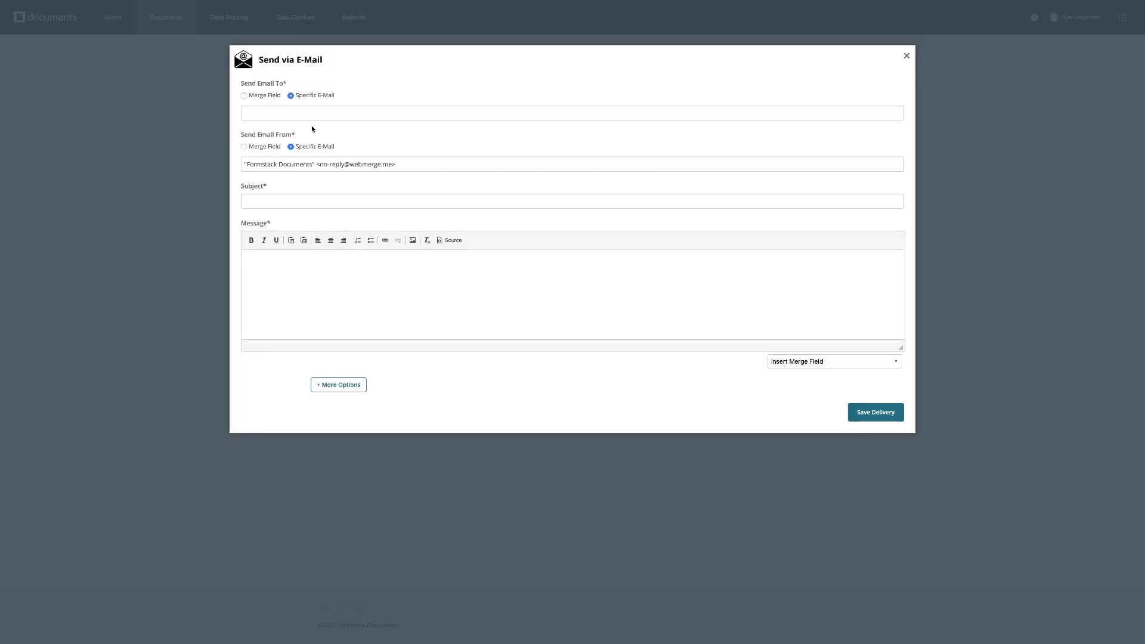
left_click(244, 96)
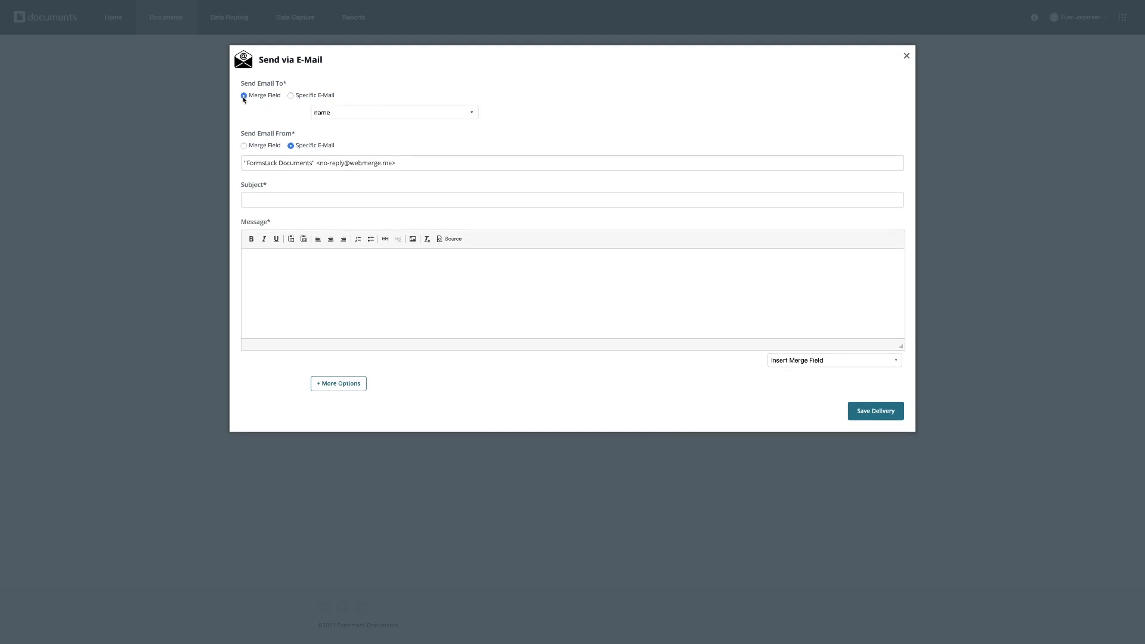
left_click(383, 112)
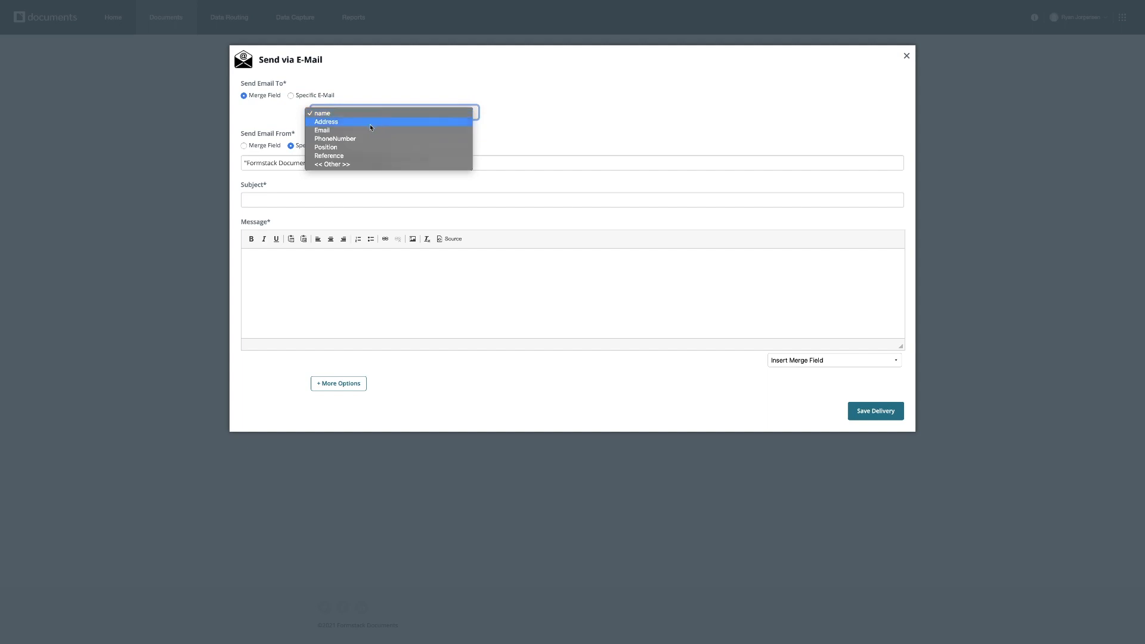
left_click(366, 131)
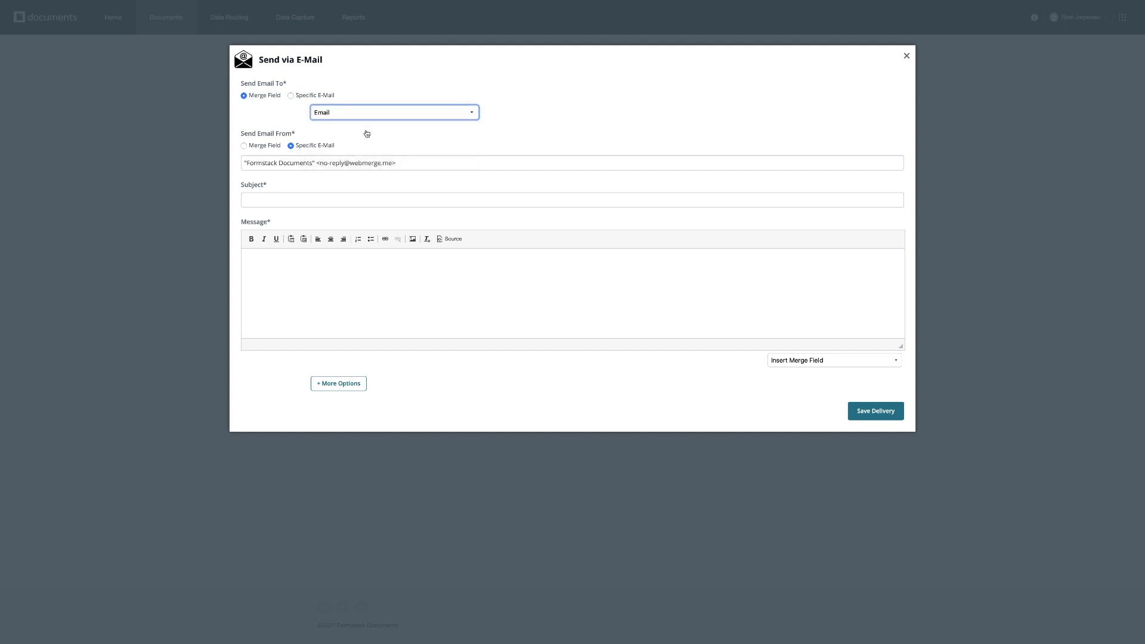
Enter the subject "Formstack Offer Letter" and paste the offer-letter message, removing the leading blank line.
left_click(325, 201)
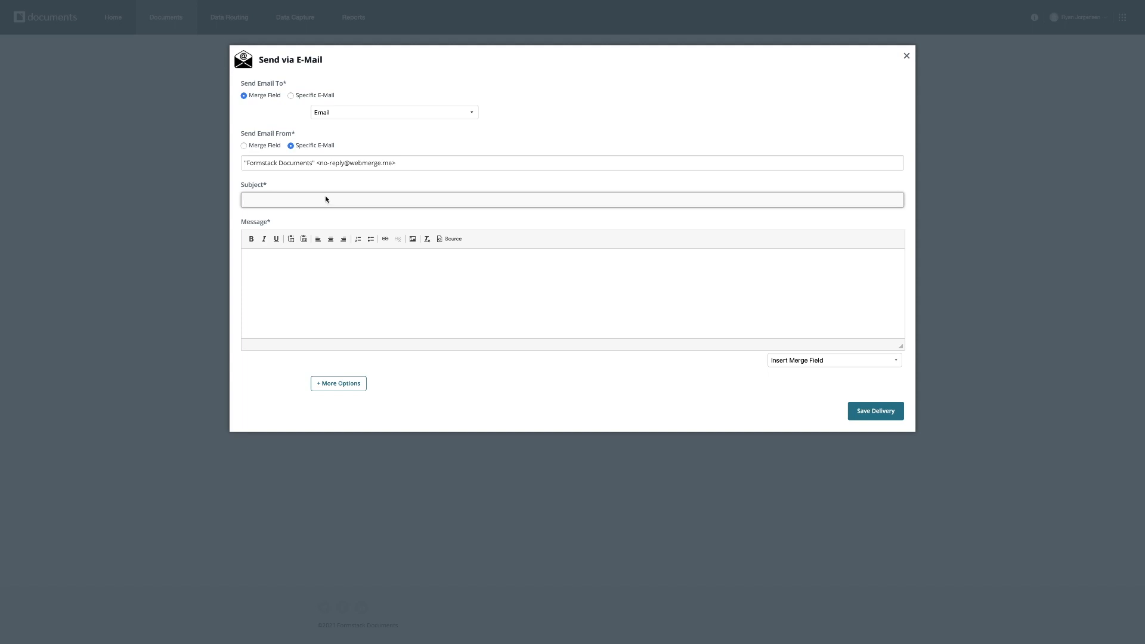
type("Formstack Offer Letter")
left_click(300, 266)
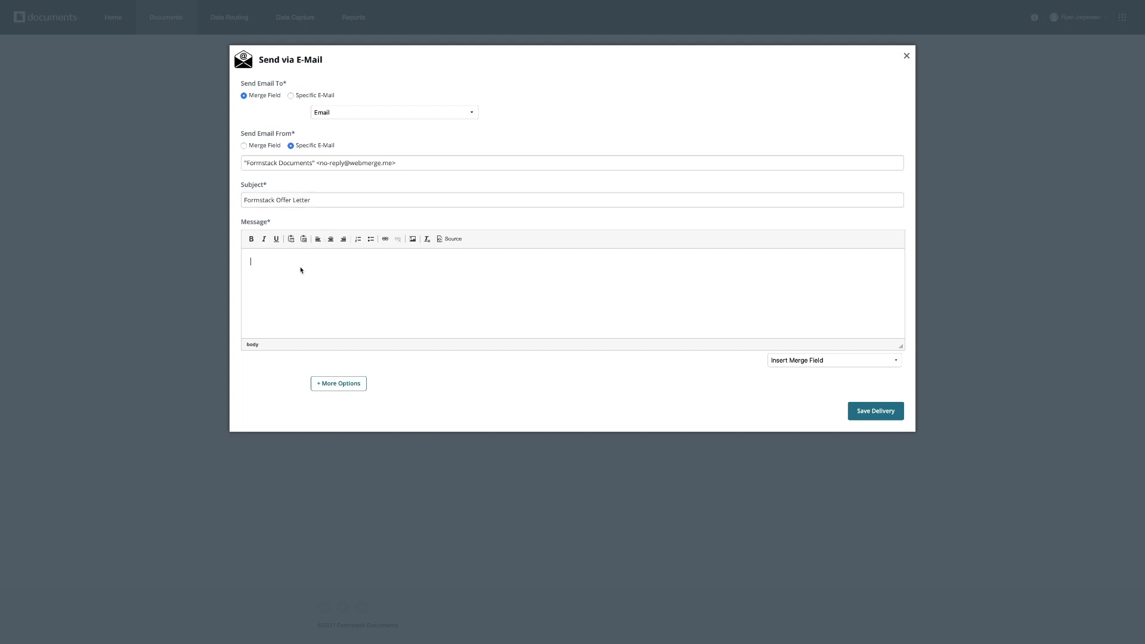
type("Hello,  Please see the attached copy of your offer letter. We will be in touch to schedule follow-ups and the next steps.  Thanks, HR Team")
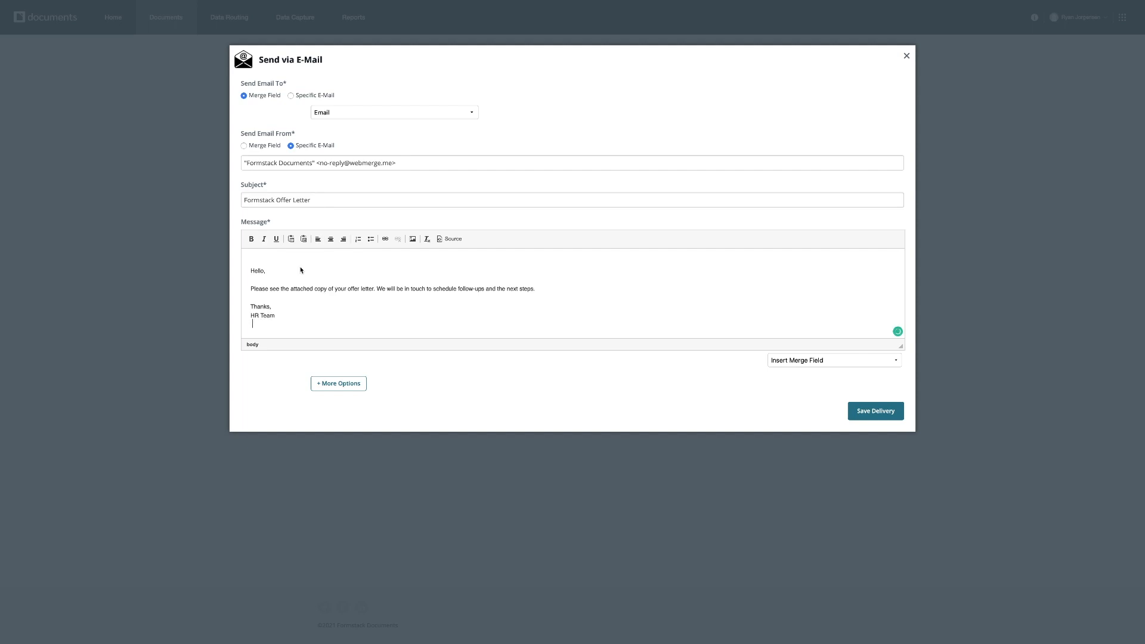
left_click(249, 272)
key("BackSpace")
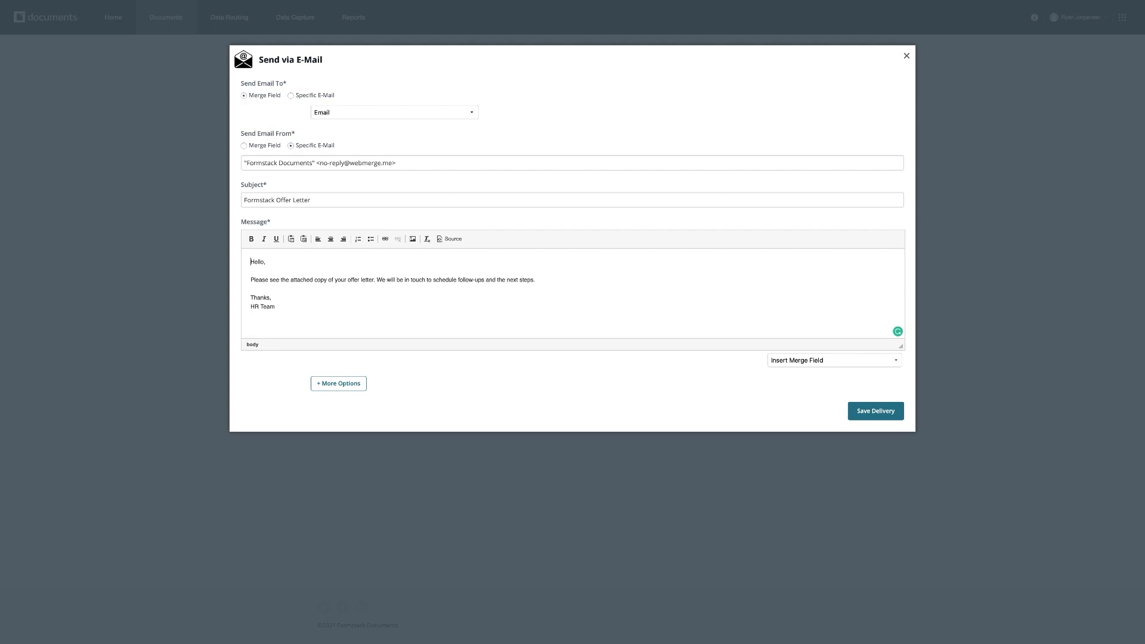
Save the email delivery.
left_click(878, 388)
left_click(843, 366)
left_click(846, 365)
left_click(860, 411)
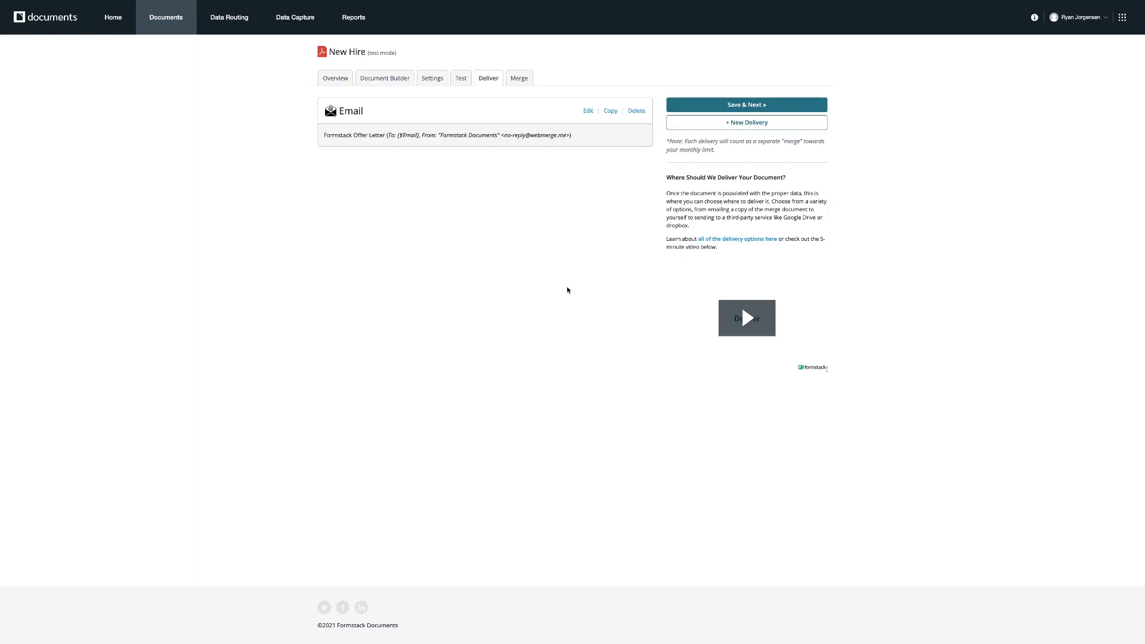
left_click(708, 126)
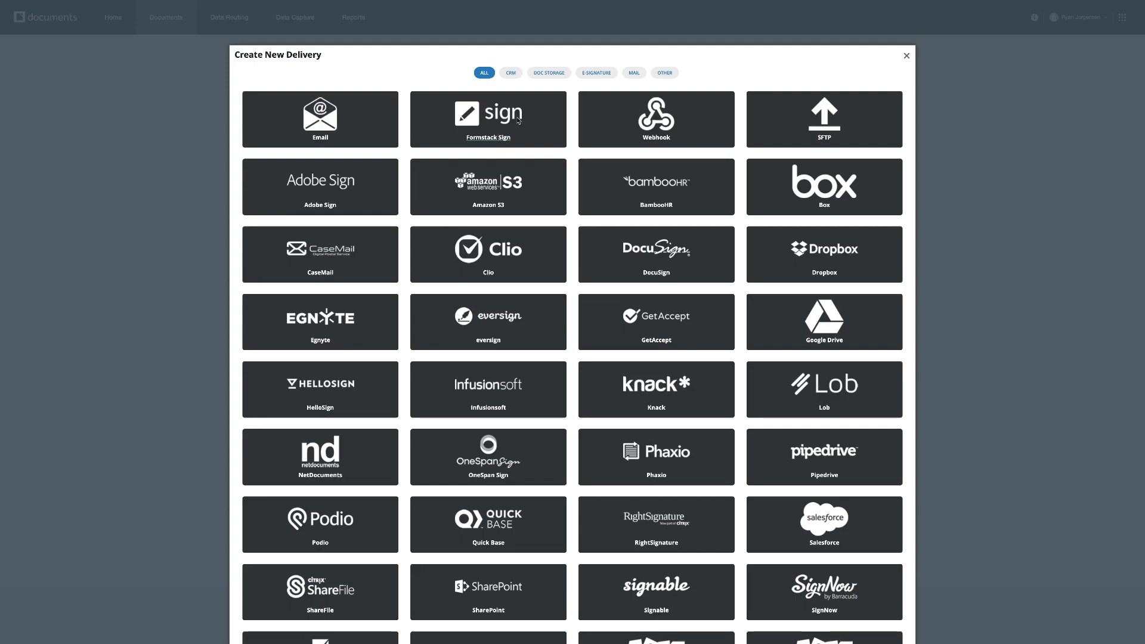
left_click(907, 56)
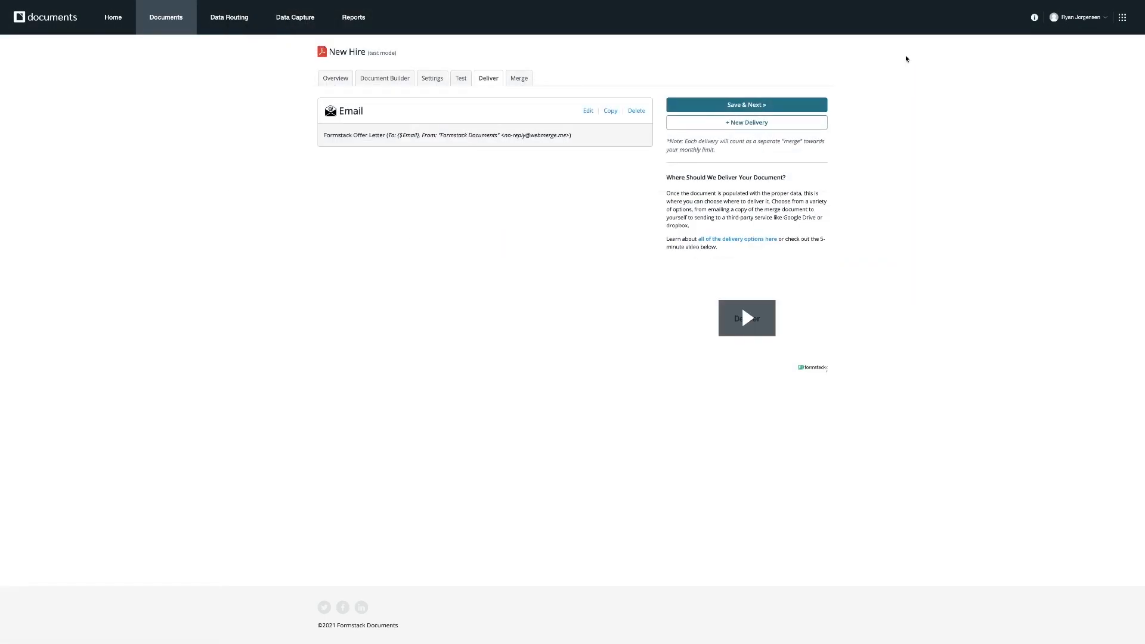
Return to the Test page and open the Resource Center help panel.
left_click(461, 79)
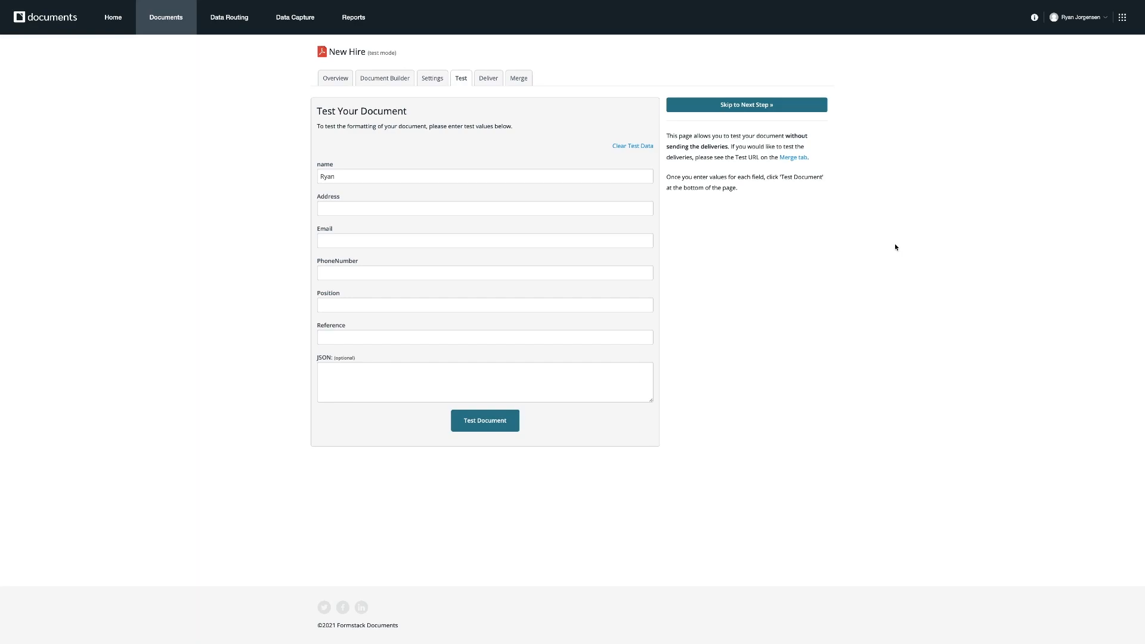
left_click(1034, 17)
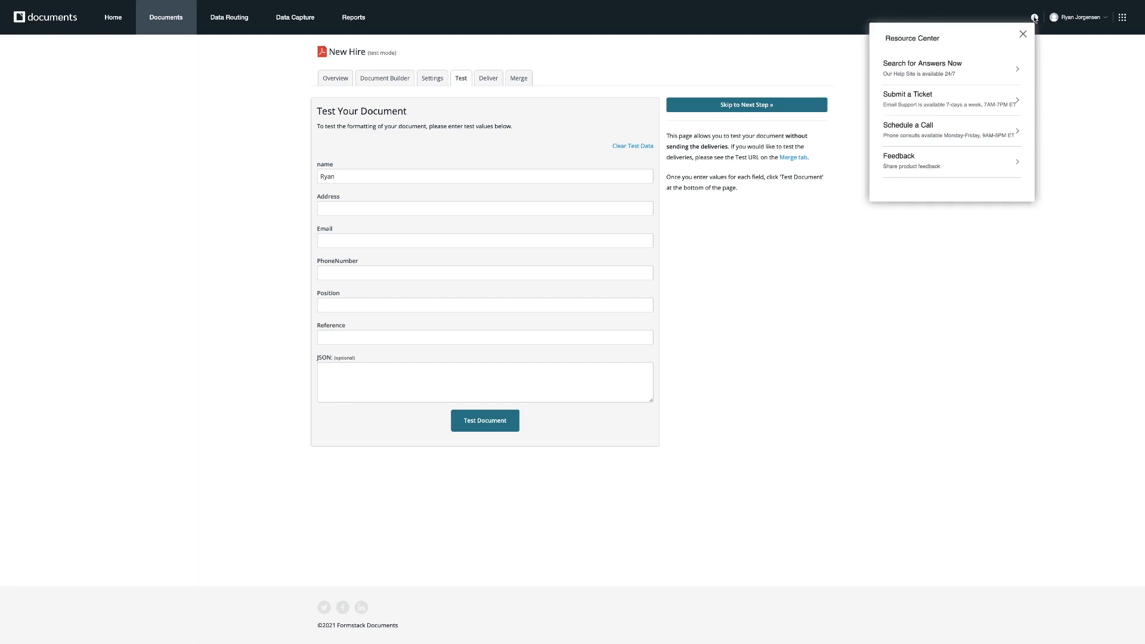